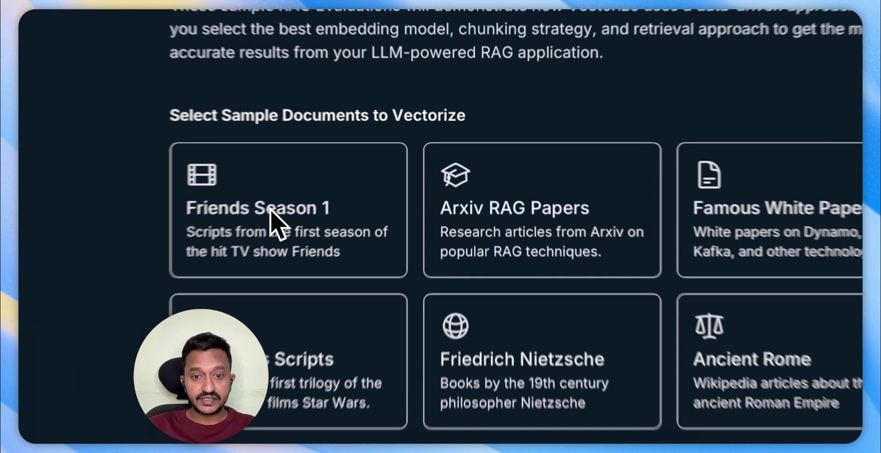
# - Select the Friends Season 1 sample documents and run a RAG evaluation on them
pyautogui.click(358, 185)
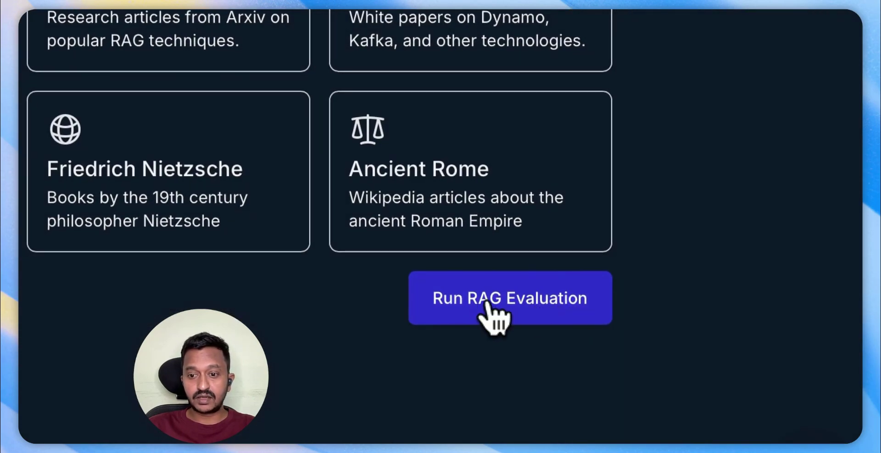
pyautogui.click(495, 314)
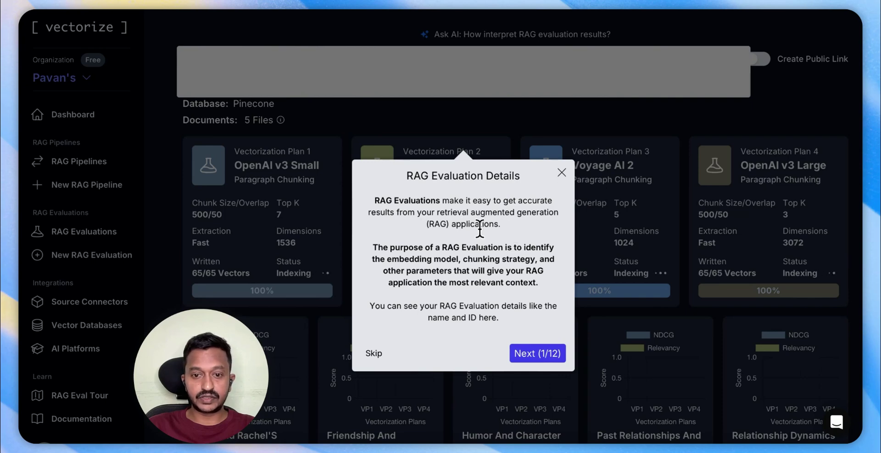
# - Step through the guided tour of the RAG evaluation page up to its Next Steps card, then close the tour
pyautogui.click(553, 356)
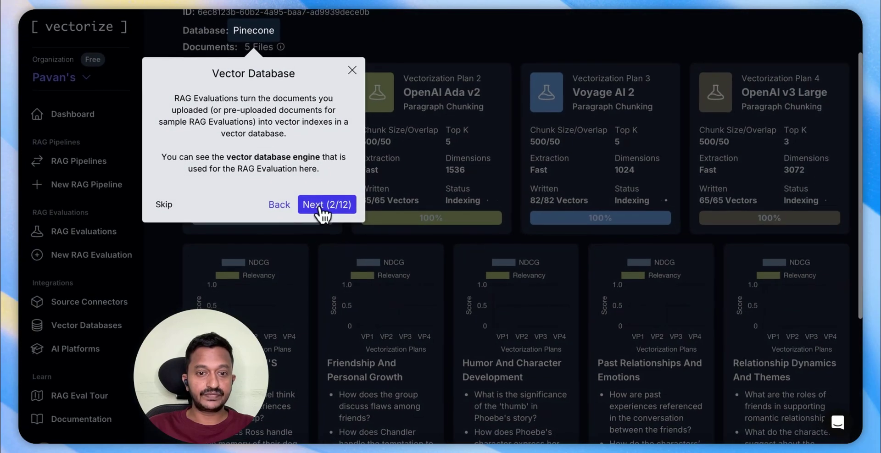
pyautogui.click(323, 206)
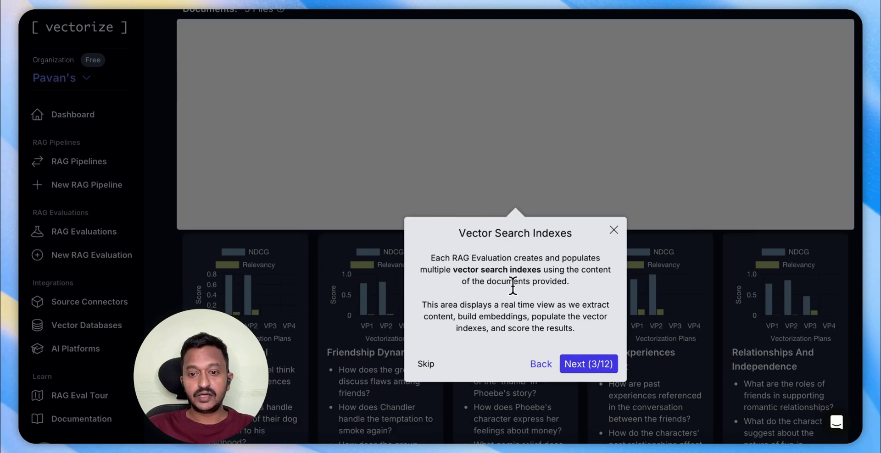
pyautogui.click(607, 374)
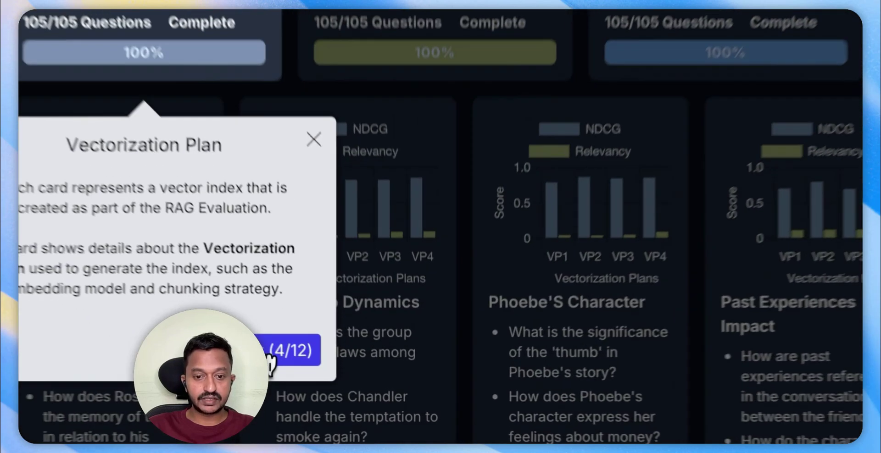
pyautogui.click(329, 374)
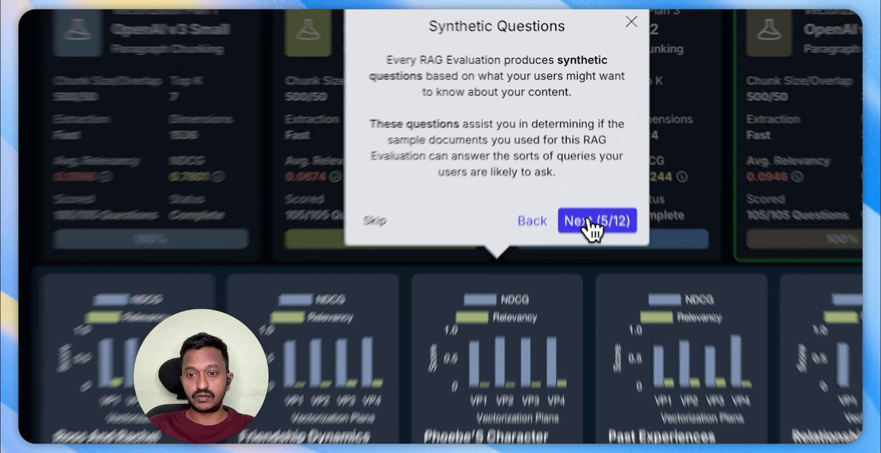
pyautogui.click(594, 227)
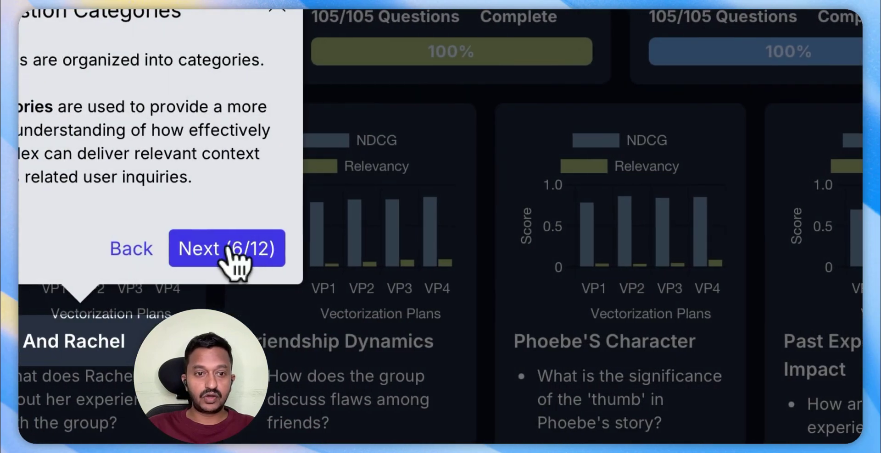
pyautogui.click(234, 256)
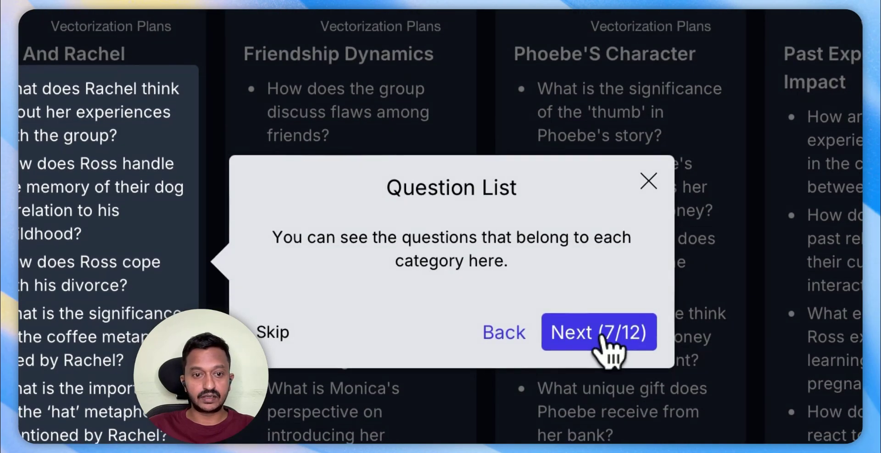
pyautogui.click(609, 352)
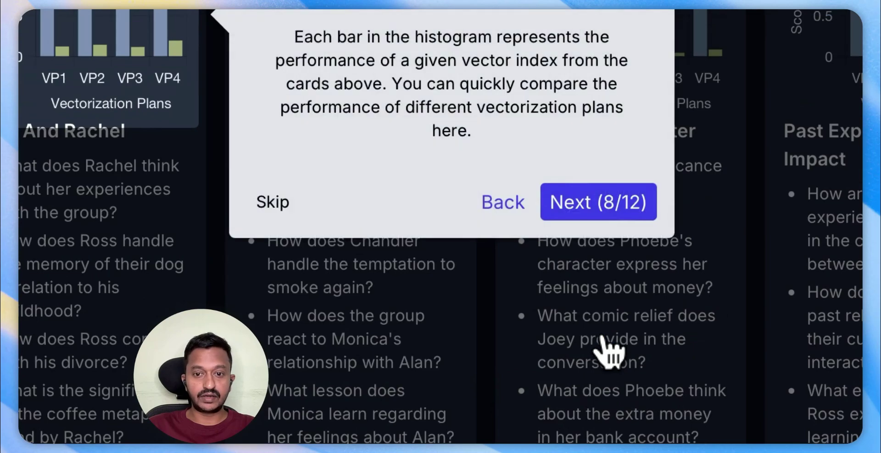
pyautogui.click(615, 216)
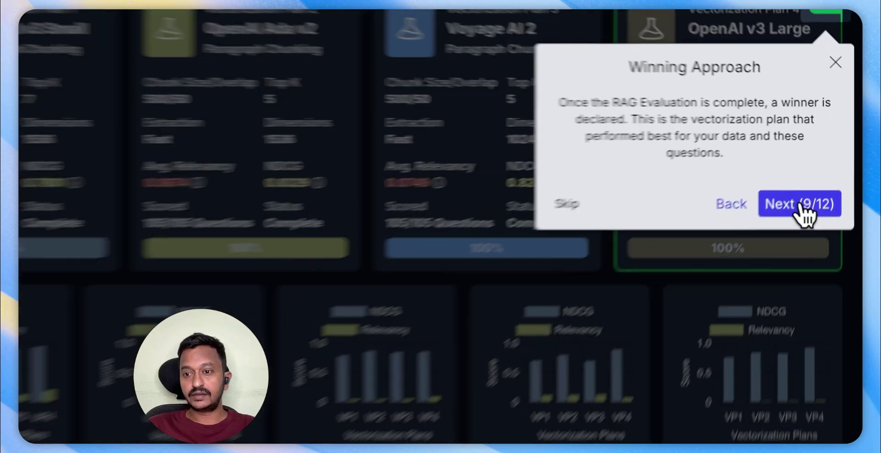
pyautogui.click(829, 181)
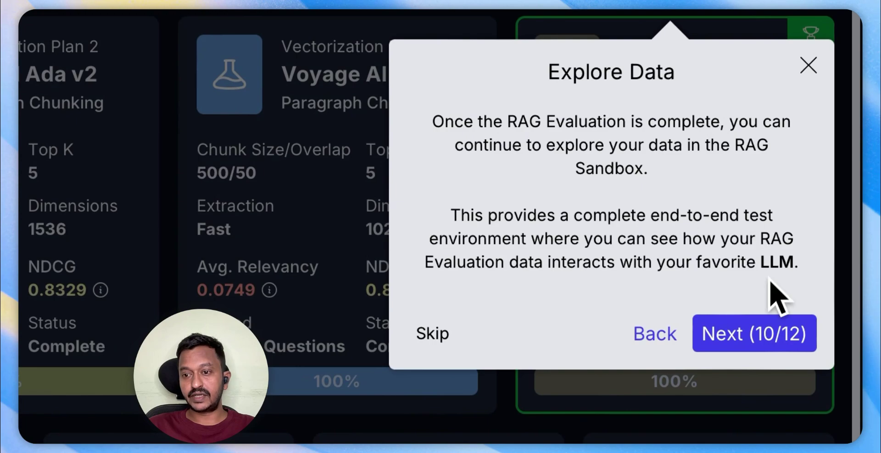
pyautogui.click(743, 340)
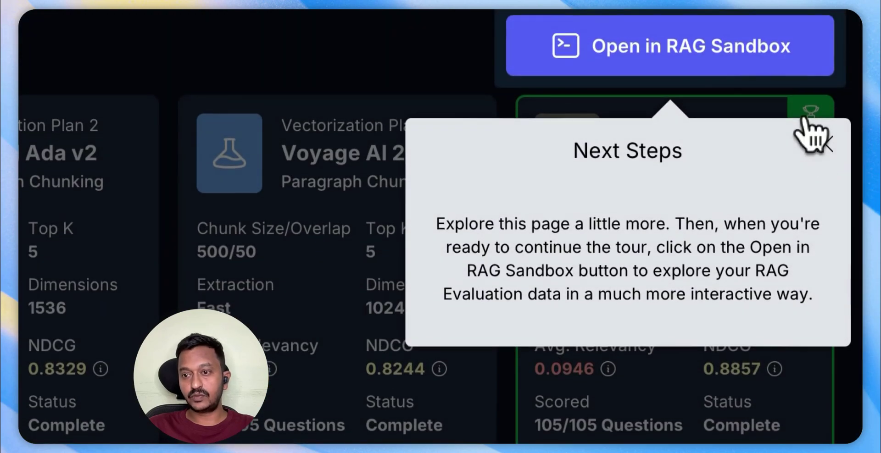
pyautogui.click(824, 148)
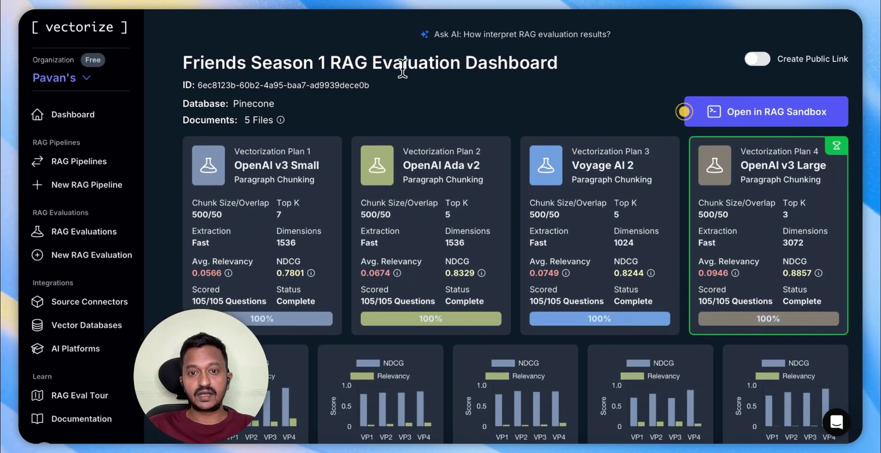
# - Examine the Friends Season 1 evaluation dashboard, comparing the four vectorization plans' relevancy and NDCG scores and the question categories
pyautogui.scroll(-6, 499, 126)
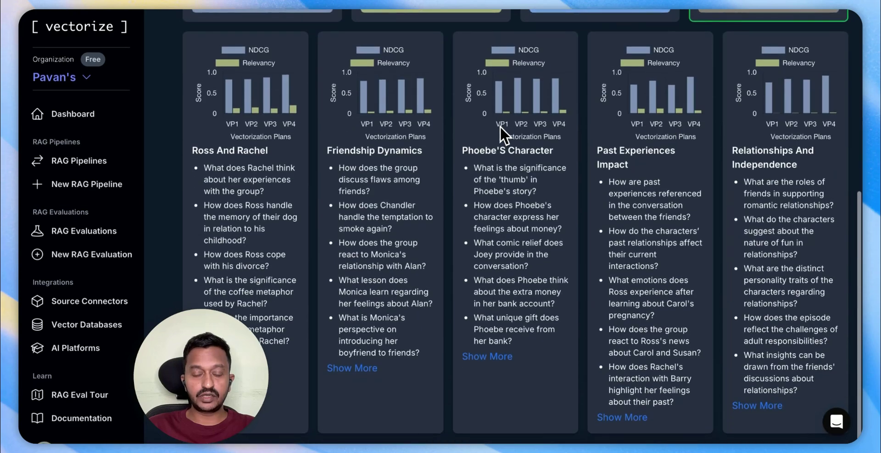
pyautogui.scroll(6, 499, 125)
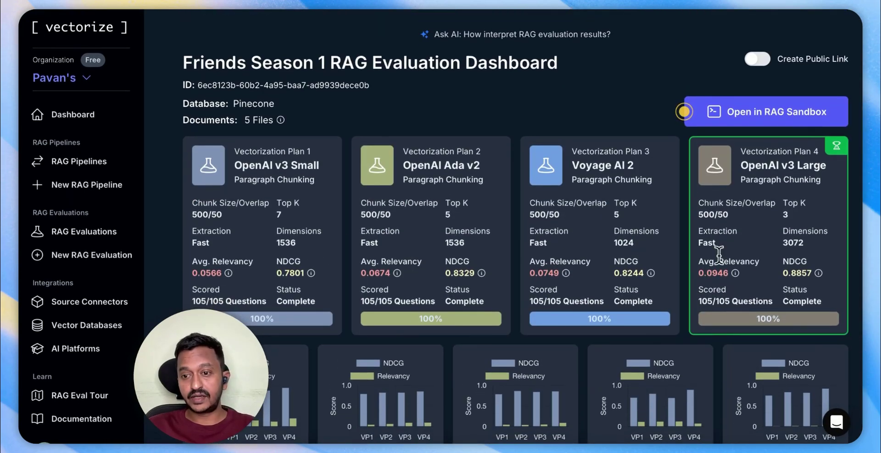
pyautogui.scroll(-2, 687, 310)
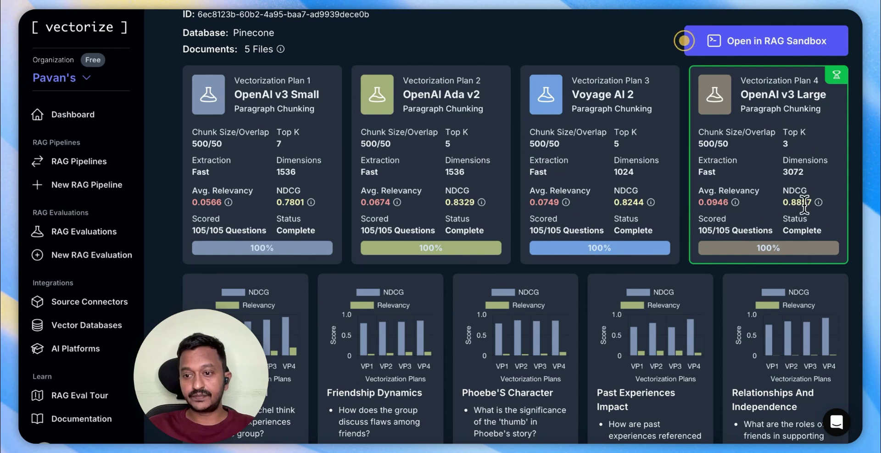
pyautogui.moveTo(819, 205)
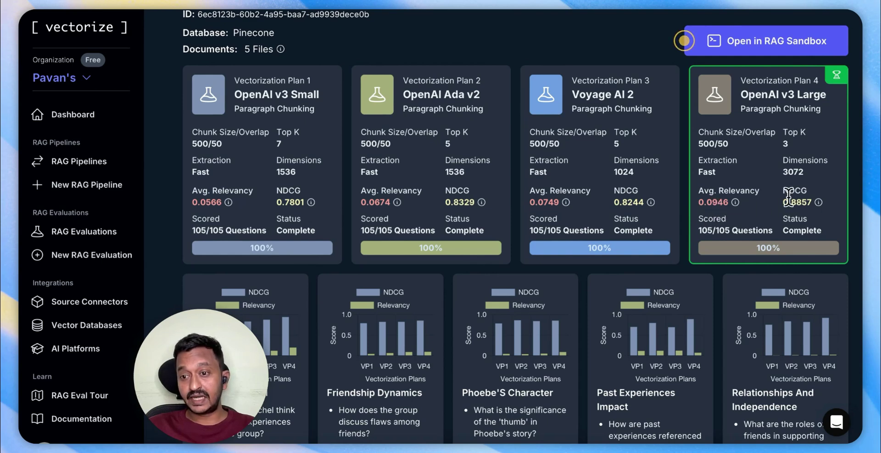
pyautogui.moveTo(818, 202)
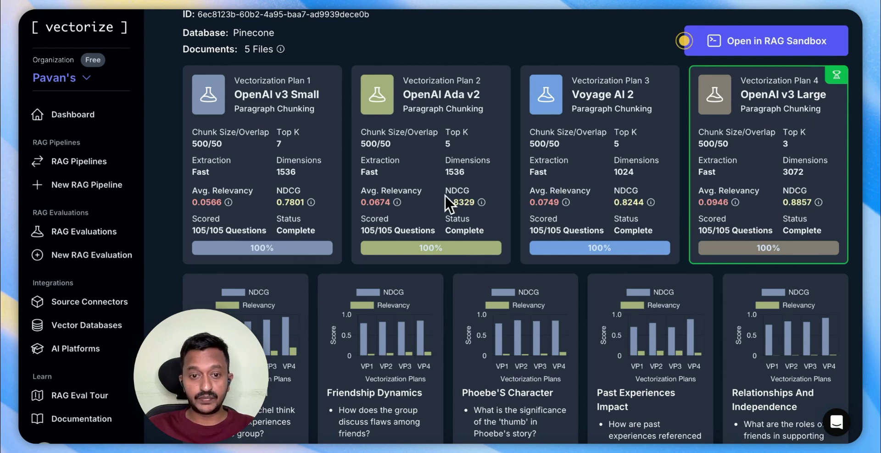
pyautogui.scroll(-5, 440, 182)
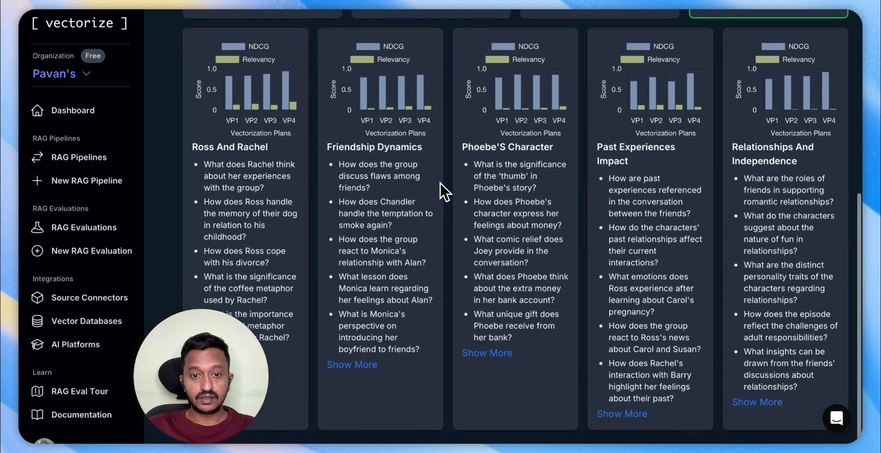
pyautogui.scroll(3, 439, 182)
pyautogui.scroll(3, 440, 182)
pyautogui.scroll(-5, 439, 182)
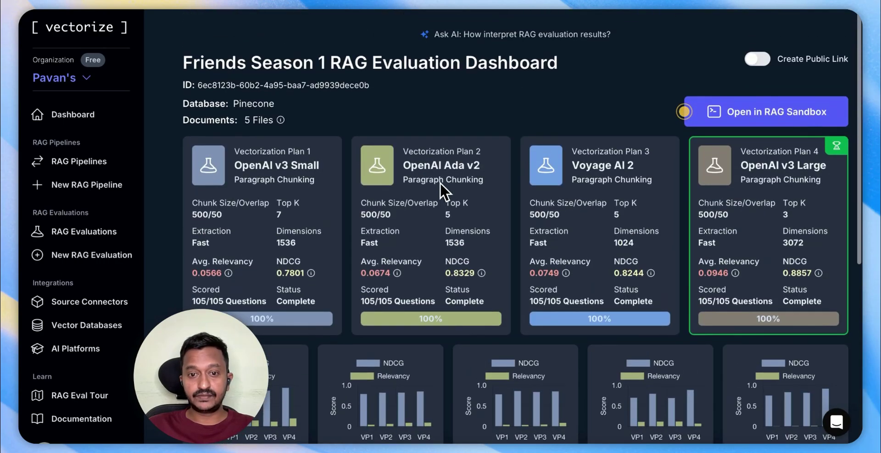
pyautogui.scroll(5, 440, 182)
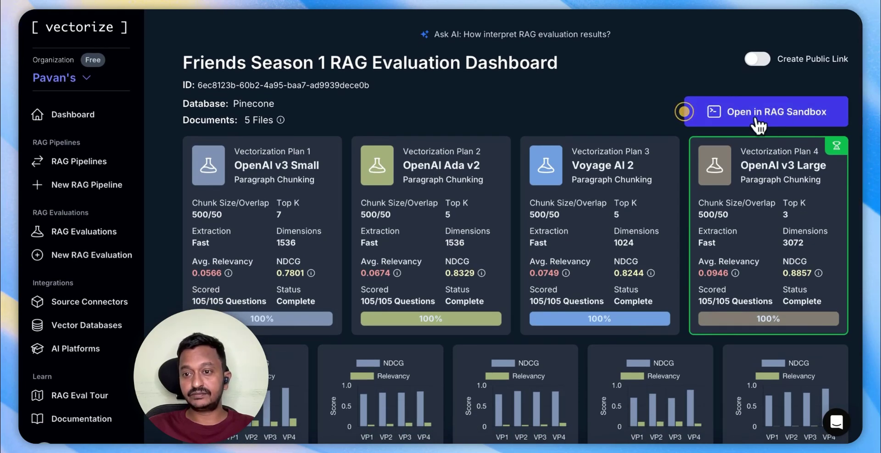
# - Open the evaluation in the RAG Sandbox and dismiss the introductory tour card about the scoring index
pyautogui.click(759, 125)
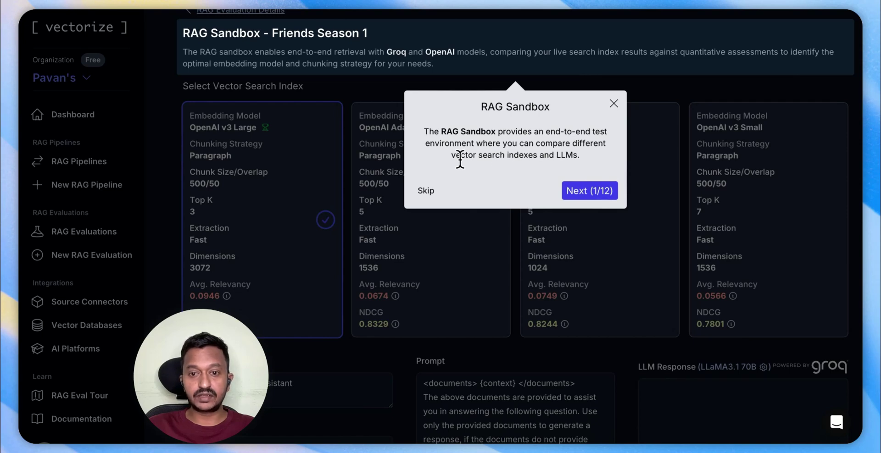
pyautogui.click(584, 194)
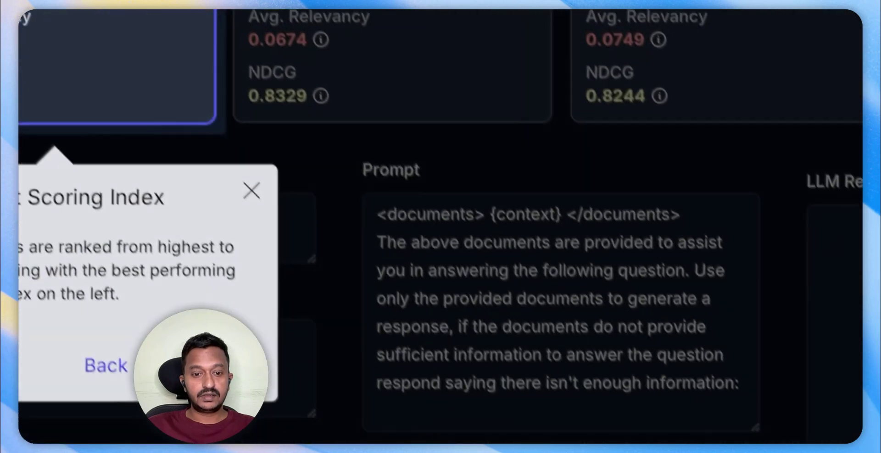
pyautogui.click(272, 179)
# - Choose the sample question "What does Rachel think about her experiences with the group?" and submit it
pyautogui.scroll(-5, 451, 215)
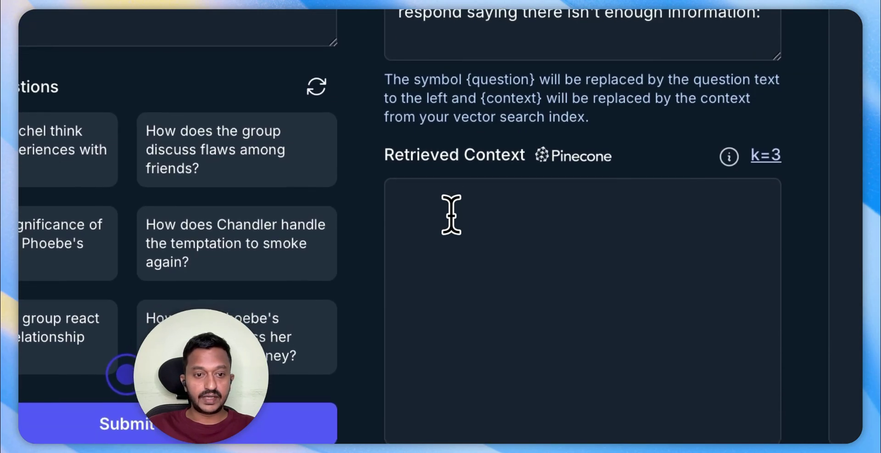
pyautogui.scroll(12, 451, 214)
pyautogui.scroll(-5, 451, 215)
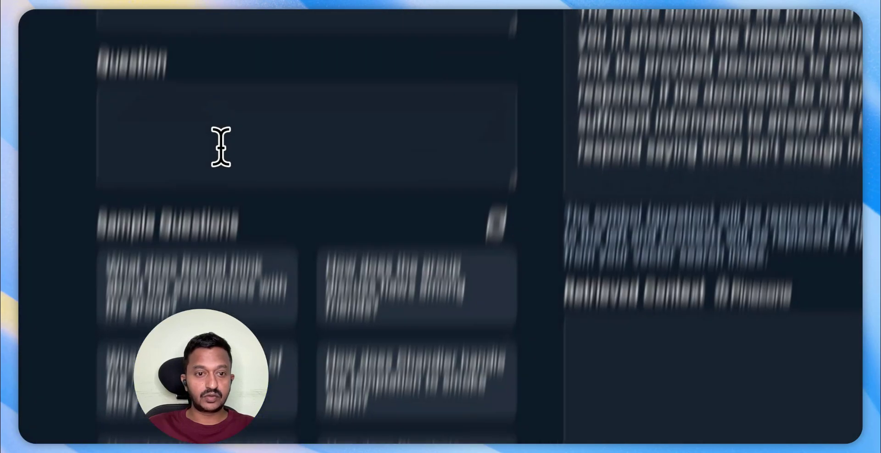
pyautogui.click(231, 232)
pyautogui.scroll(10, 231, 232)
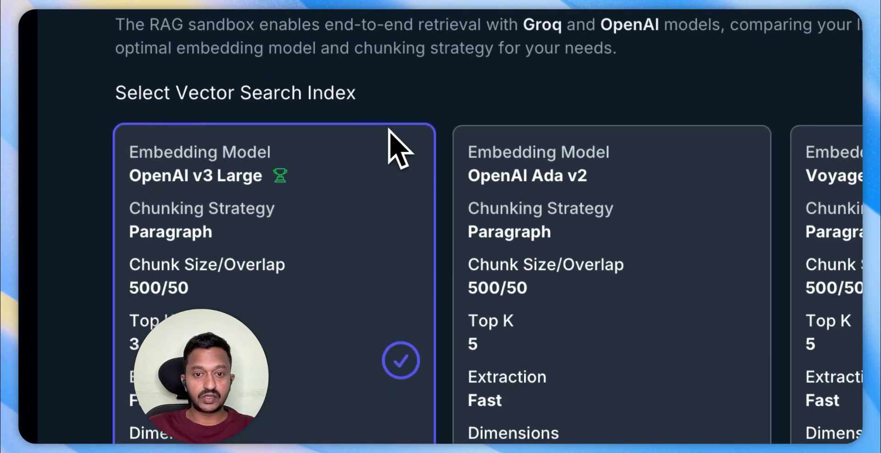
pyautogui.scroll(-10, 411, 316)
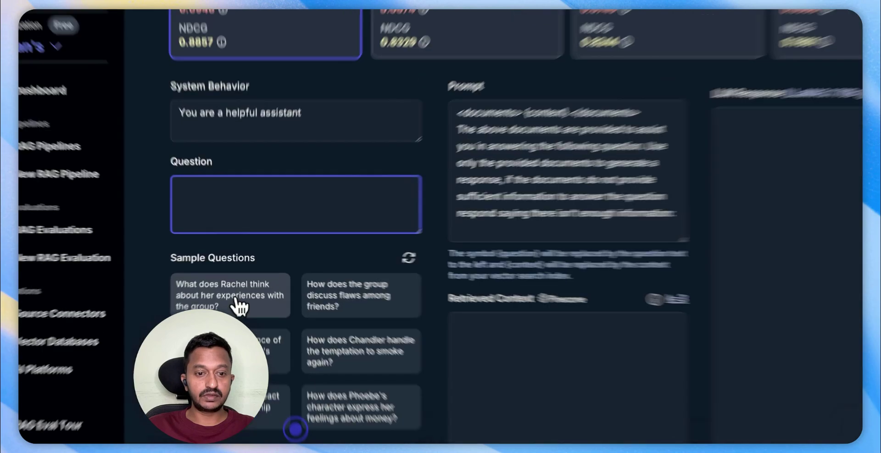
pyautogui.click(257, 303)
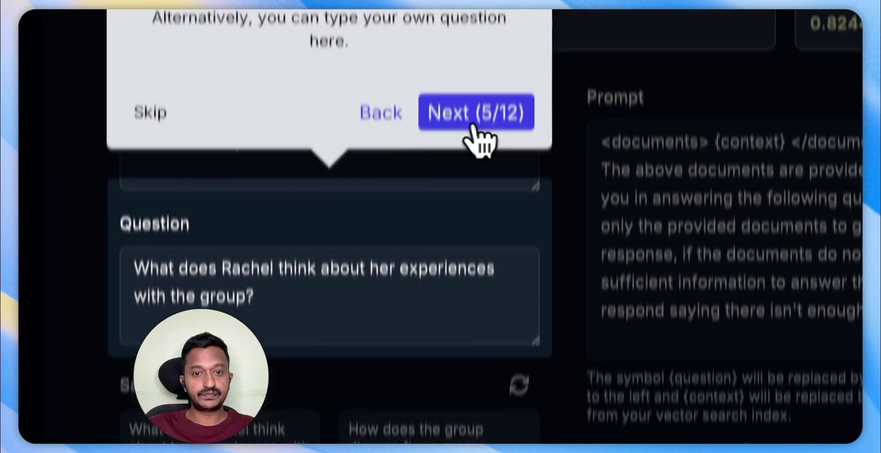
pyautogui.click(474, 115)
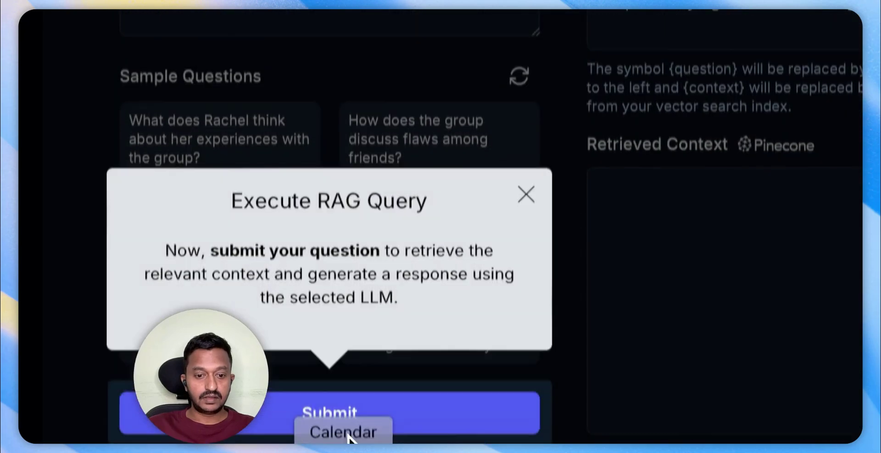
pyautogui.click(348, 427)
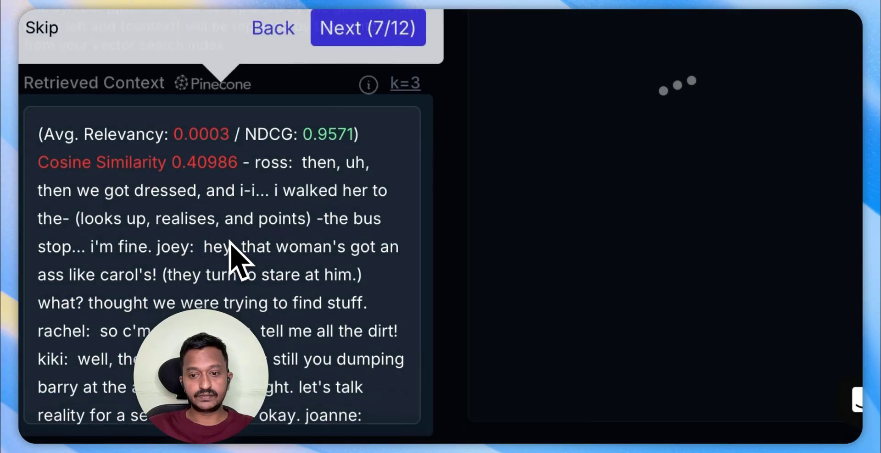
# - Read the retrieved context and go through the tour cards on the response, LLM settings and Top K, then close the tour
pyautogui.scroll(-2, 222, 298)
pyautogui.scroll(2, 222, 298)
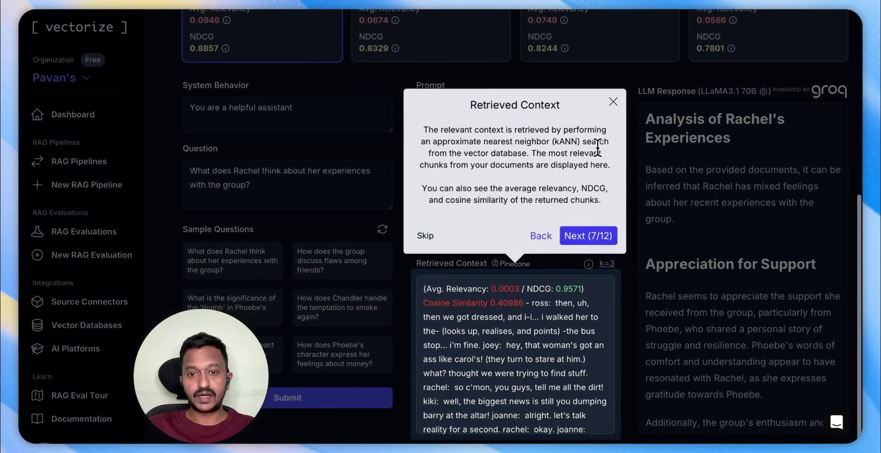
pyautogui.click(589, 238)
pyautogui.click(228, 251)
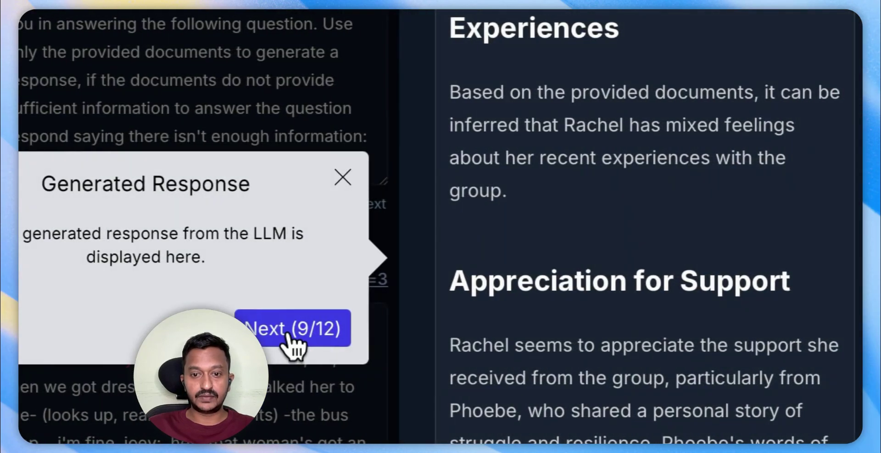
pyautogui.click(644, 329)
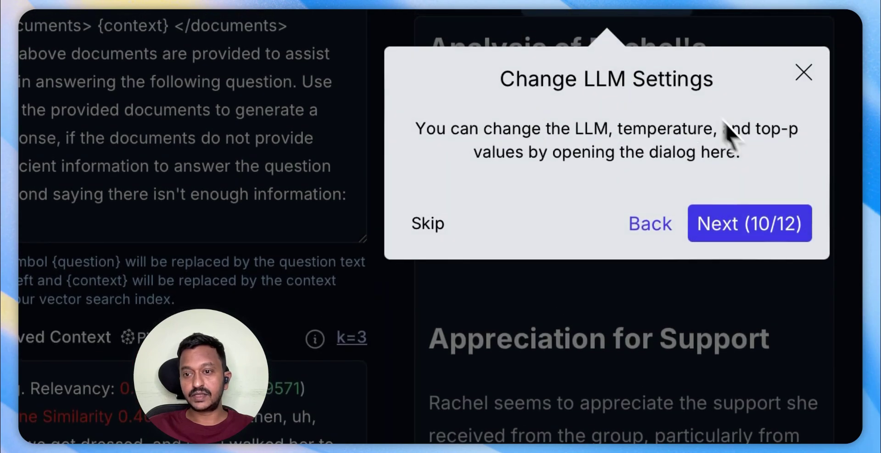
pyautogui.click(770, 233)
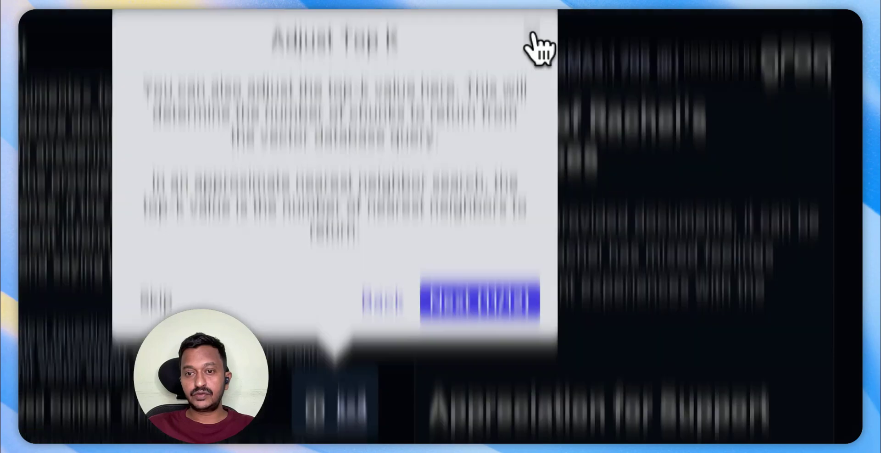
pyautogui.click(531, 89)
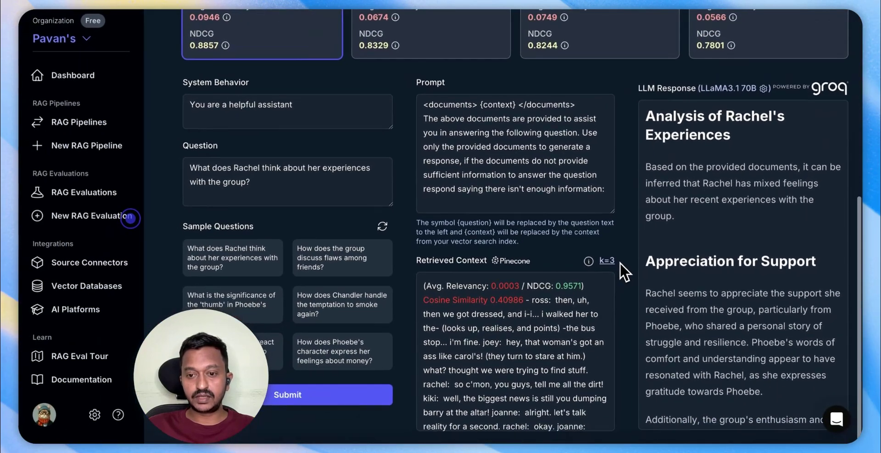
# - Read through the retrieved context chunks and their cosine similarity scores for the question about Rachel's experiences with the group
pyautogui.scroll(-3, 613, 315)
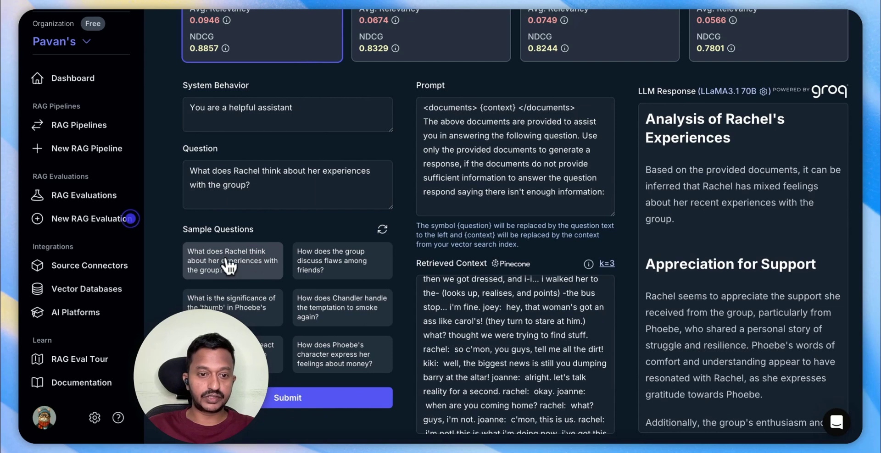
pyautogui.scroll(-1, 547, 338)
pyautogui.scroll(2, 537, 326)
pyautogui.scroll(-3, 528, 296)
pyautogui.scroll(-3, 527, 295)
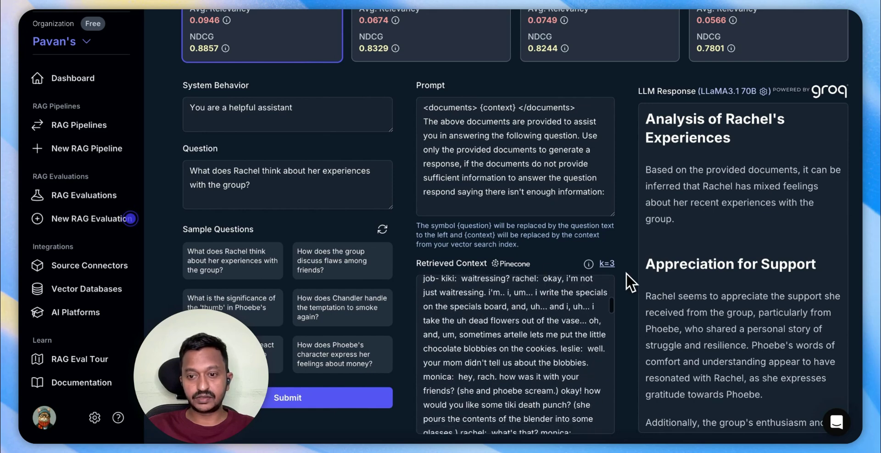
pyautogui.scroll(-5, 559, 321)
pyautogui.scroll(-10, 559, 321)
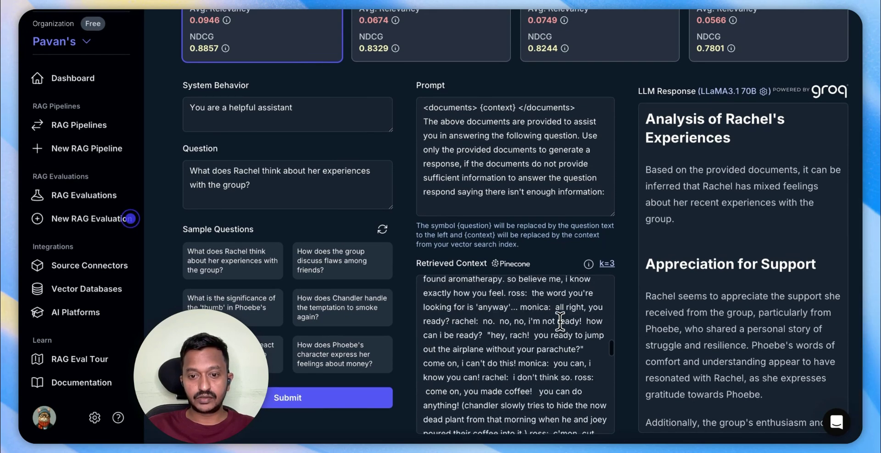
pyautogui.scroll(-3, 555, 325)
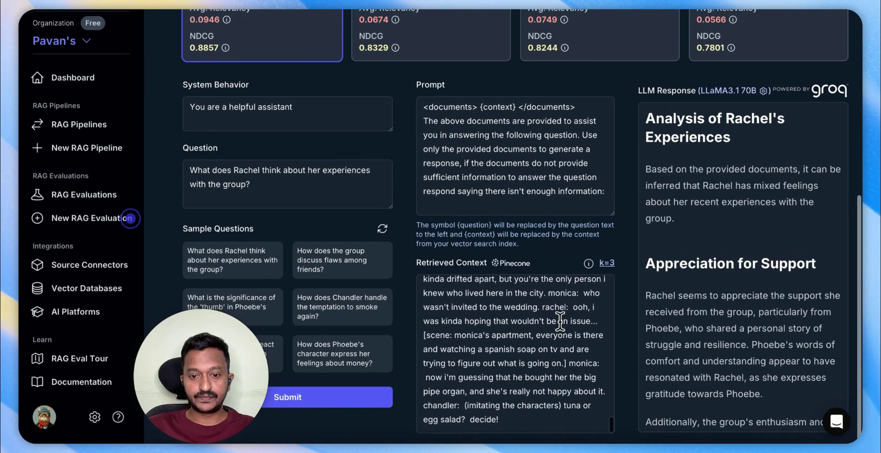
pyautogui.scroll(6, 532, 353)
pyautogui.scroll(8, 531, 352)
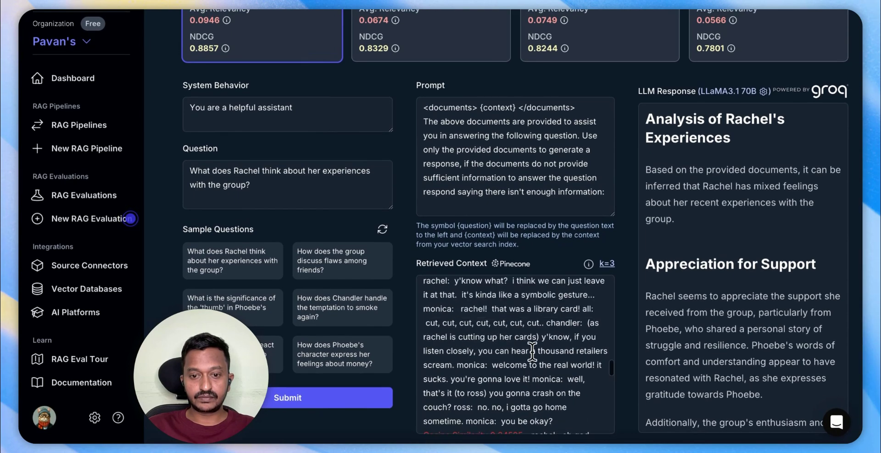
pyautogui.scroll(6, 532, 352)
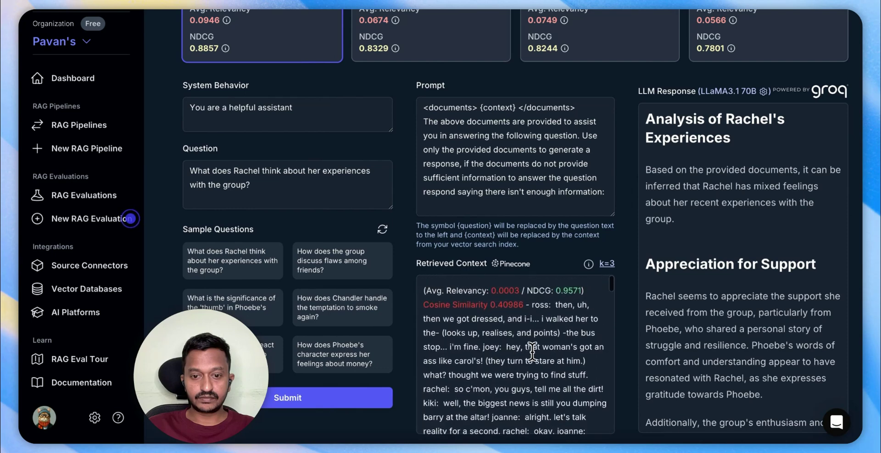
pyautogui.scroll(-5, 532, 351)
pyautogui.scroll(-10, 532, 352)
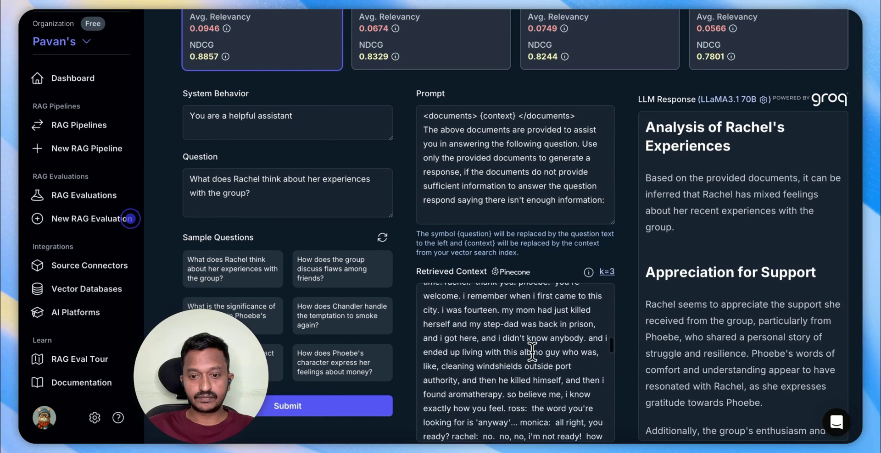
pyautogui.scroll(-5, 532, 352)
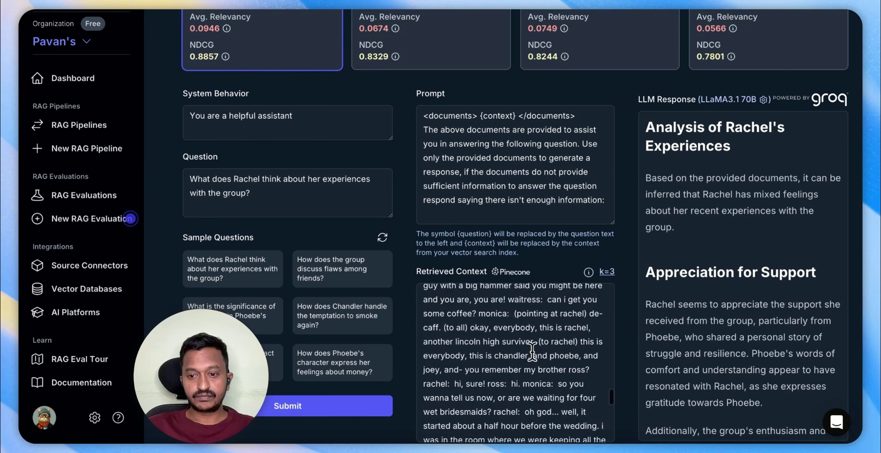
pyautogui.scroll(-1, 743, 233)
pyautogui.scroll(1, 744, 224)
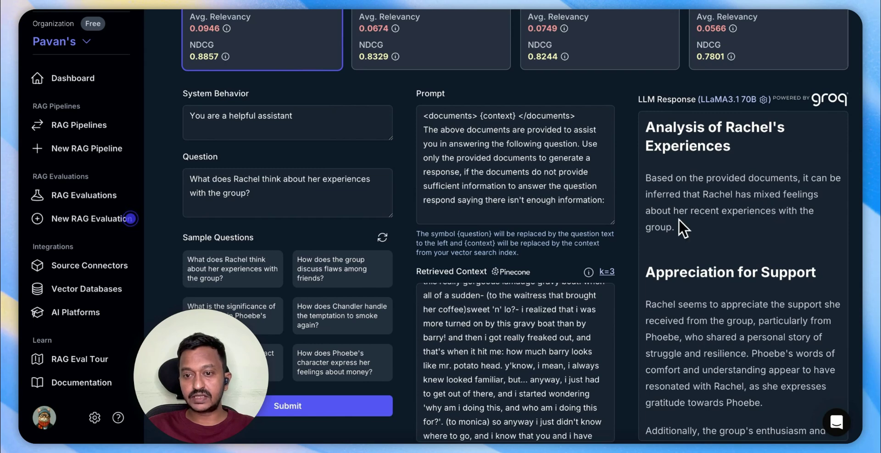
# - Read the full LLM response about Rachel's experiences, from the opening analysis through to its conclusion
pyautogui.scroll(-10, 758, 255)
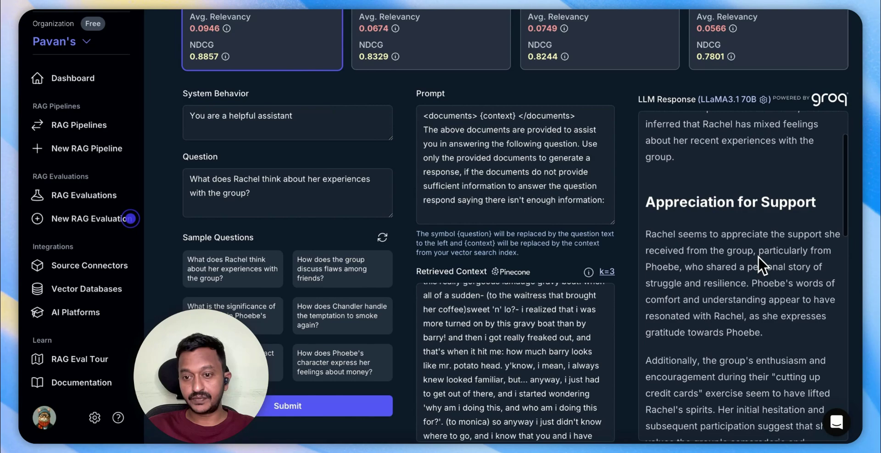
pyautogui.scroll(-3, 758, 256)
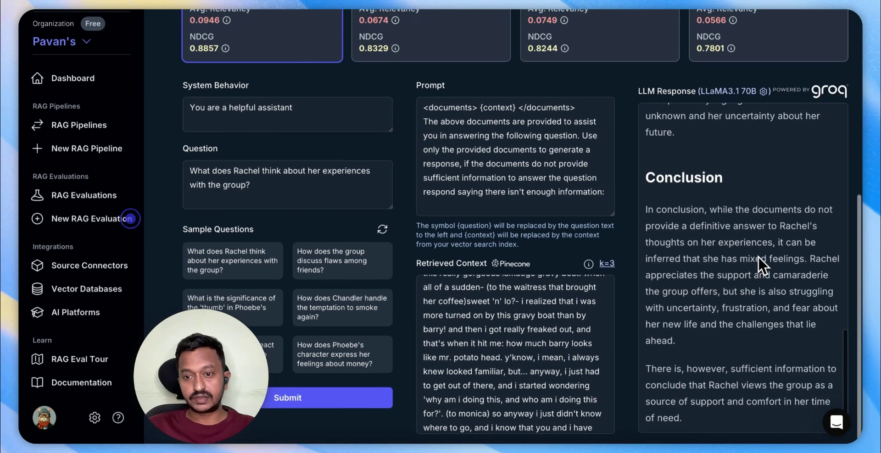
pyautogui.scroll(12, 758, 256)
# - Review the four vector search index cards against the sandbox's question, prompt and retrieved context
pyautogui.scroll(6, 508, 218)
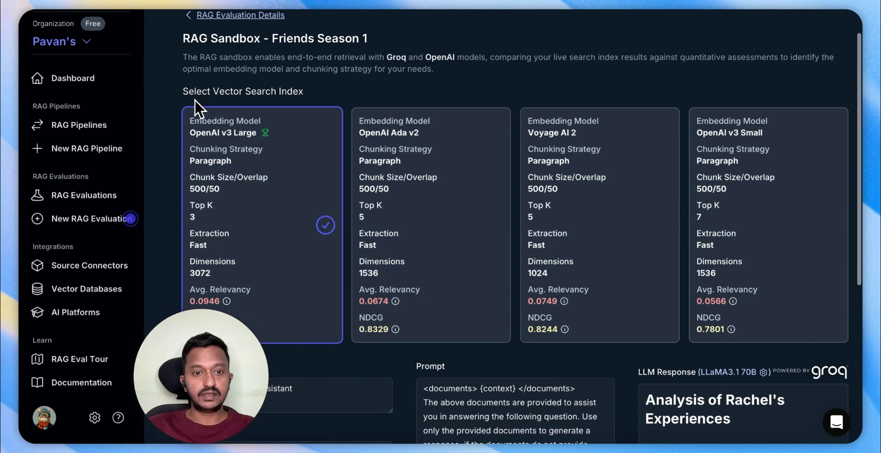
pyautogui.scroll(-1, 291, 231)
pyautogui.scroll(1, 291, 232)
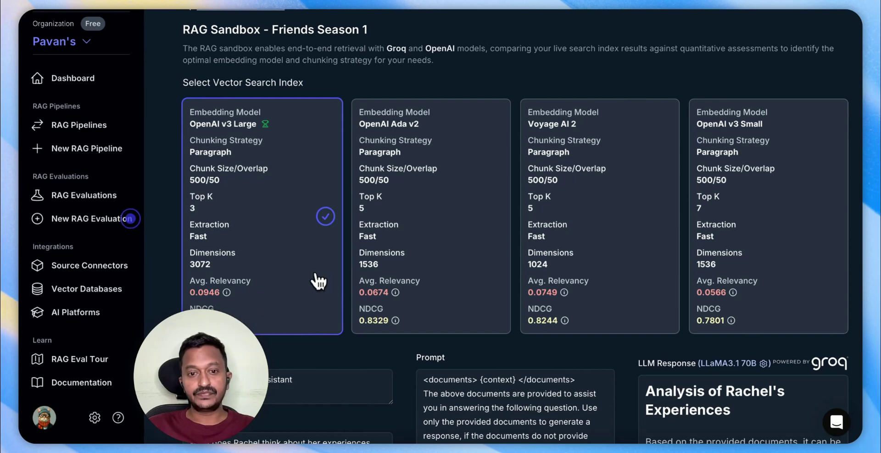
pyautogui.scroll(-1, 316, 280)
pyautogui.scroll(-5, 367, 241)
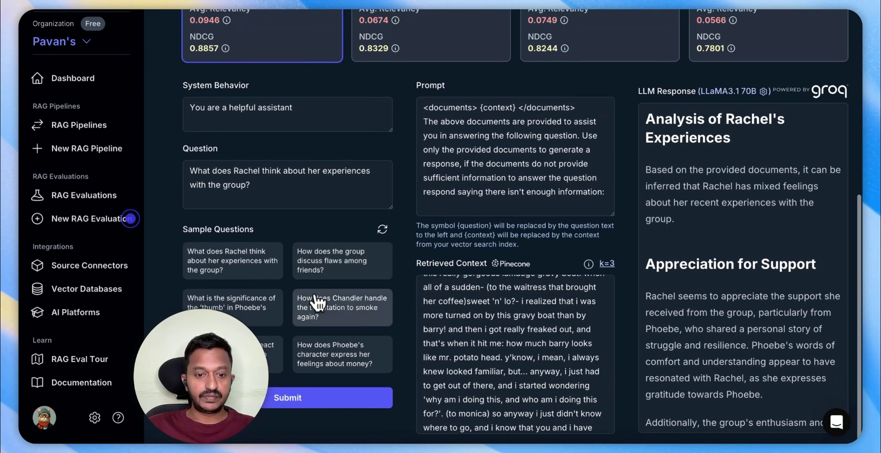
pyautogui.scroll(-6, 536, 304)
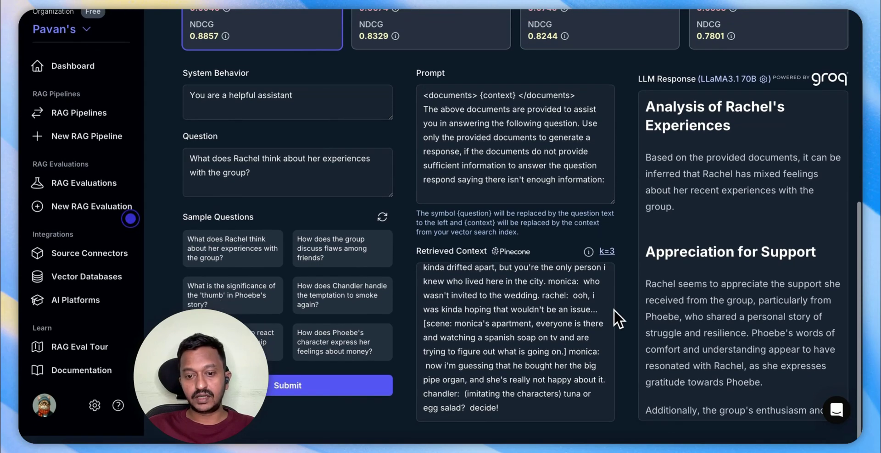
pyautogui.scroll(7, 382, 292)
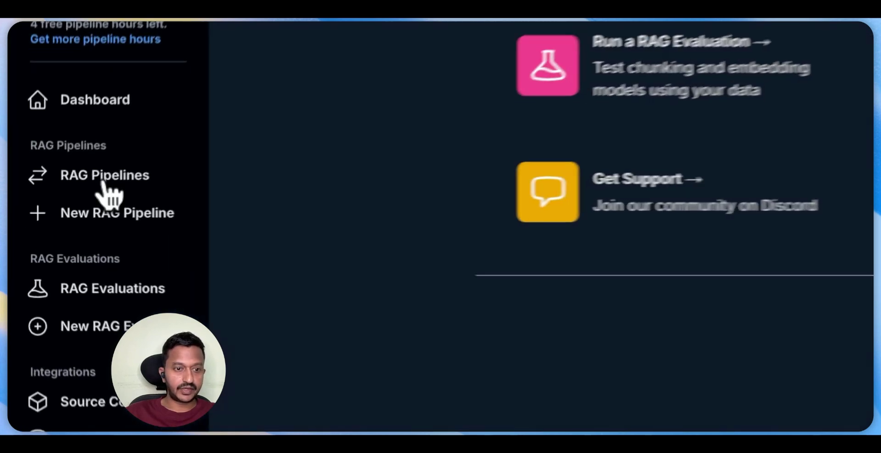
# - Open the SingleStore-RAG-Pipeline from the list of RAG pipelines and show its configuration
pyautogui.click(73, 198)
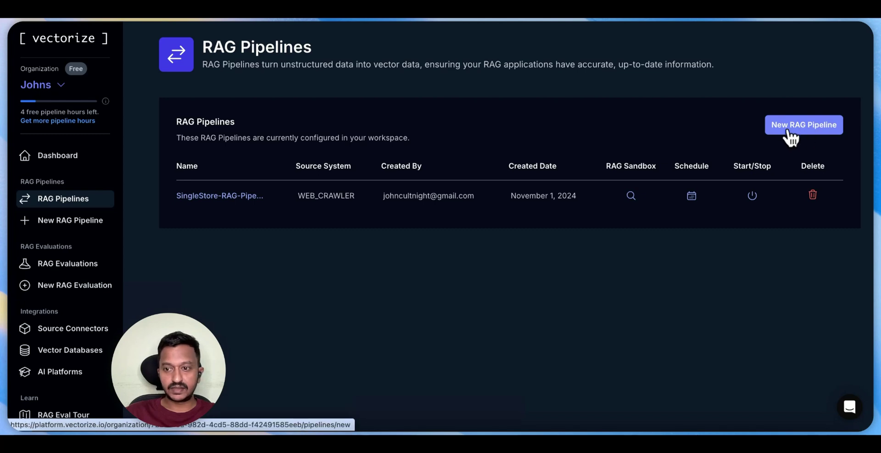
pyautogui.click(216, 197)
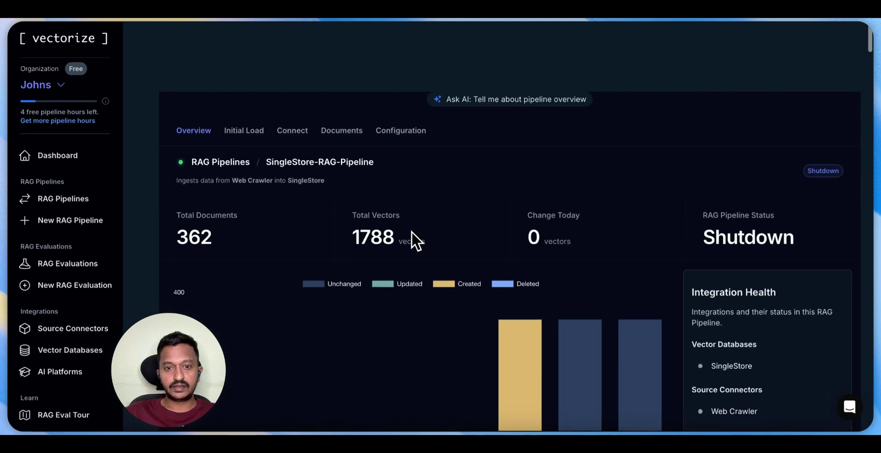
pyautogui.click(411, 86)
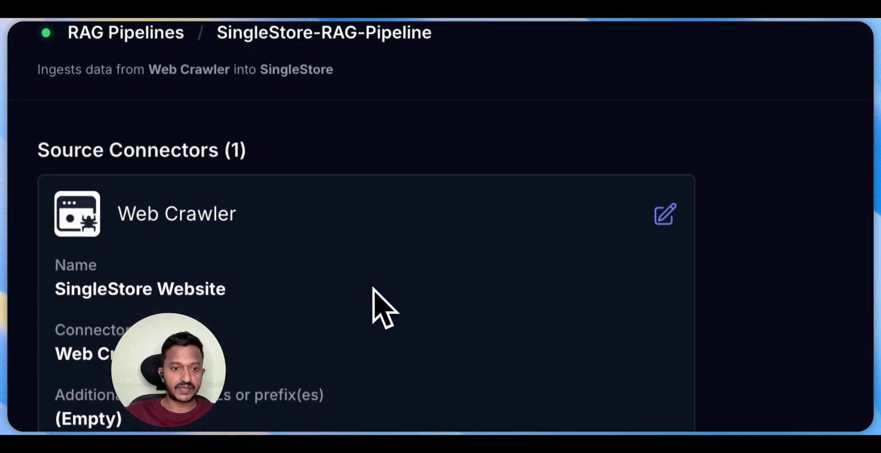
# - Examine the pipeline's configuration, covering the Web Crawler source connector, the OpenAI embedding and chunking settings, and the SingleStore vector database
pyautogui.scroll(-3, 373, 288)
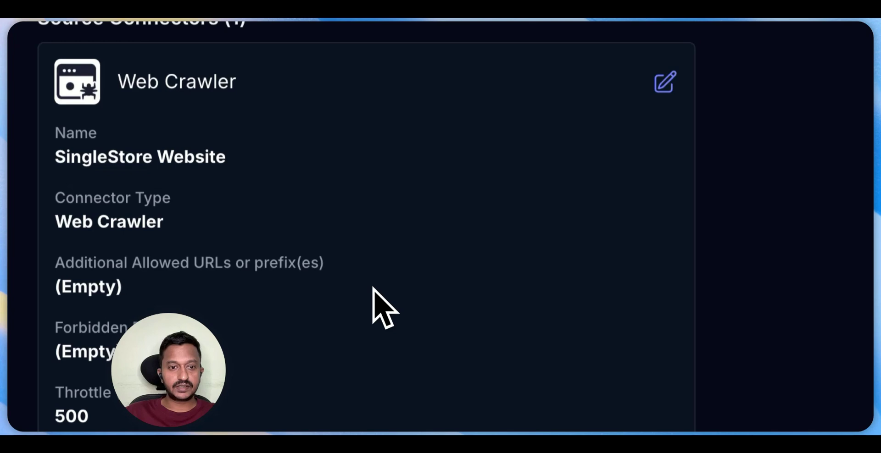
pyautogui.scroll(-2, 372, 290)
pyautogui.scroll(4, 334, 220)
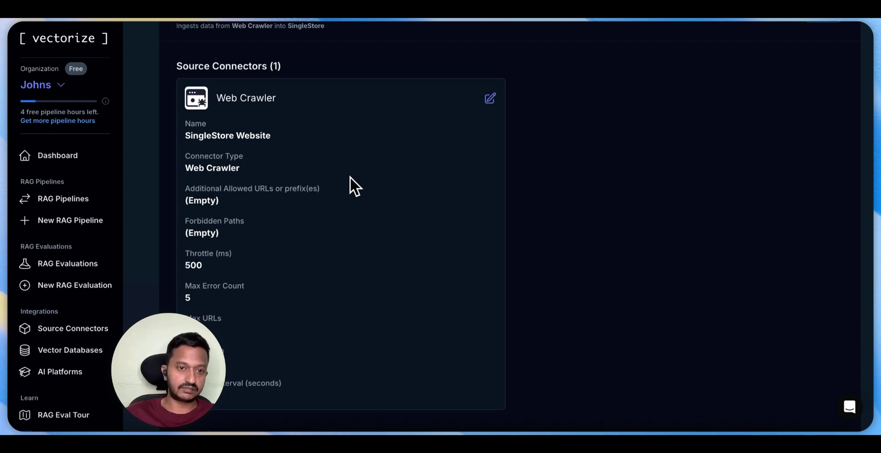
pyautogui.scroll(-3, 302, 243)
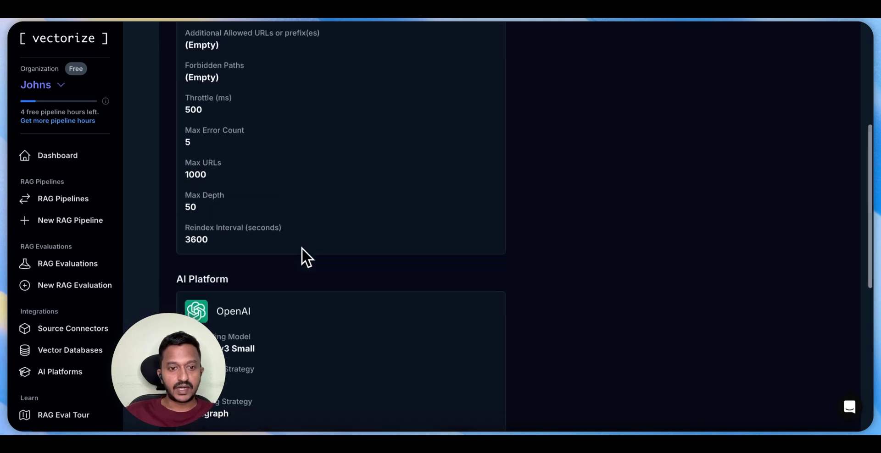
pyautogui.scroll(1, 257, 190)
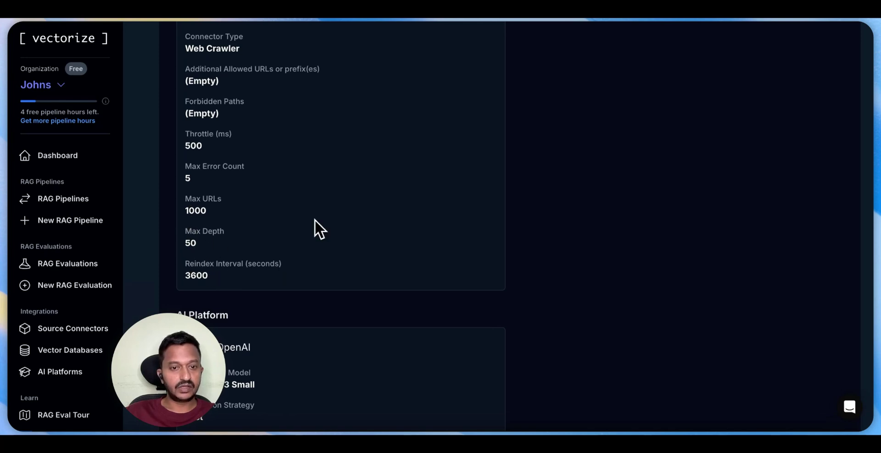
pyautogui.scroll(3, 314, 221)
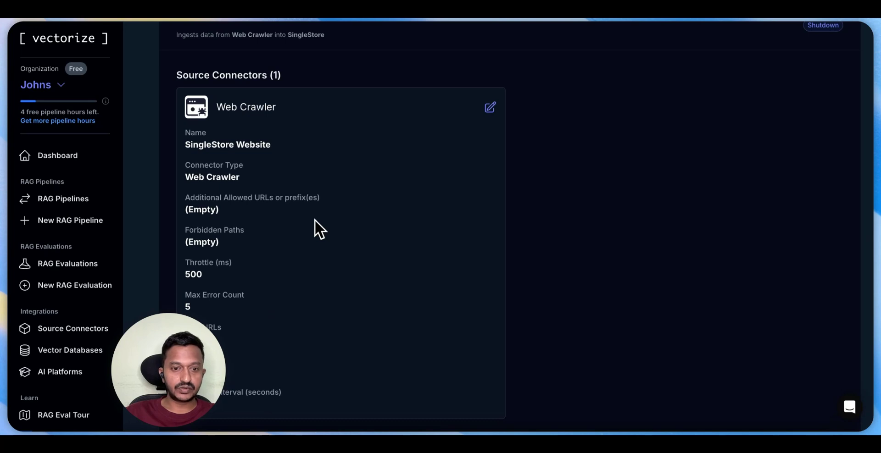
pyautogui.scroll(-7, 314, 220)
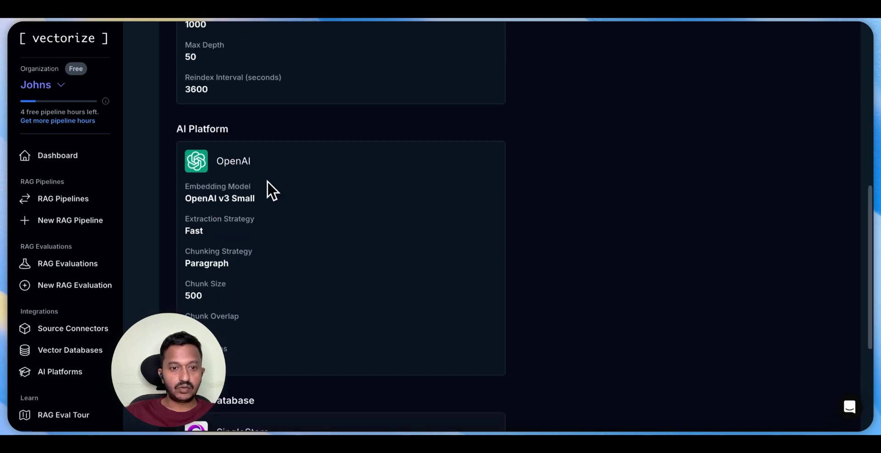
pyautogui.scroll(-1, 285, 205)
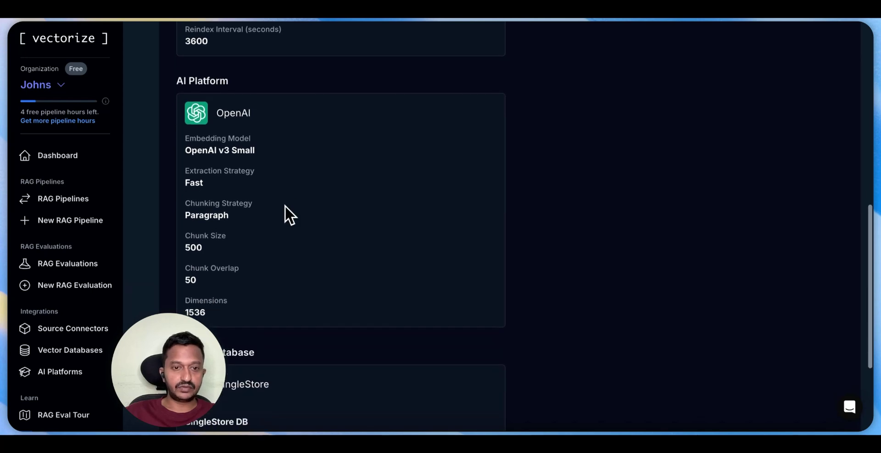
pyautogui.scroll(-3, 285, 206)
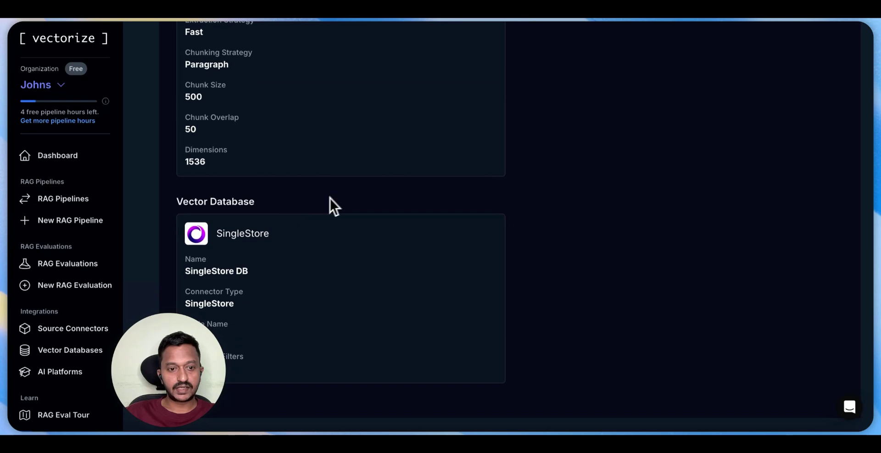
pyautogui.moveTo(177, 200); pyautogui.dragTo(258, 201)
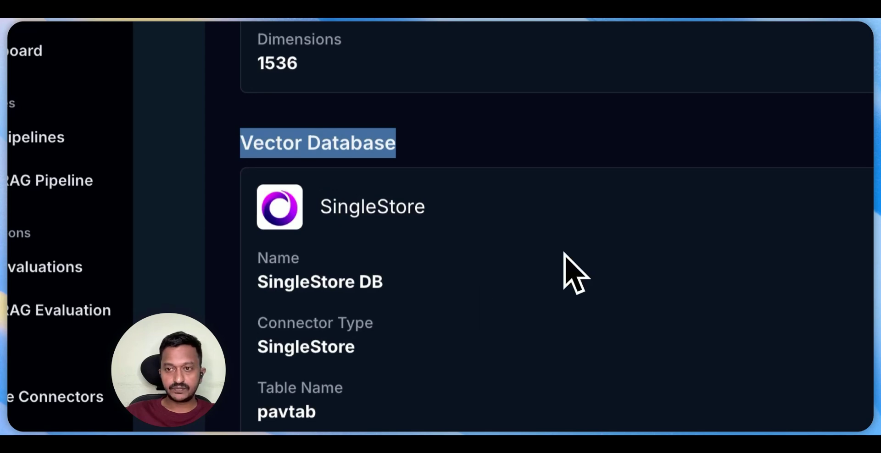
pyautogui.scroll(10, 569, 266)
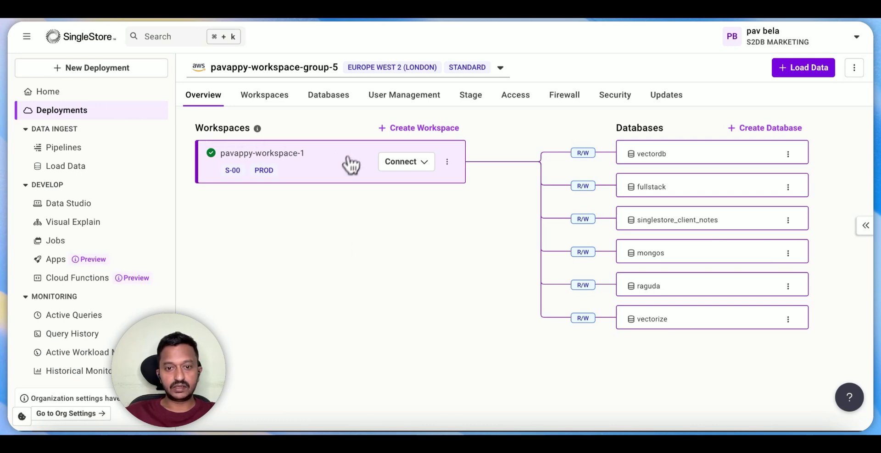
# - In the SingleStore portal, view the workspace creation form for pavappy-workspace-group-5 and close it without creating a workspace
pyautogui.click(417, 128)
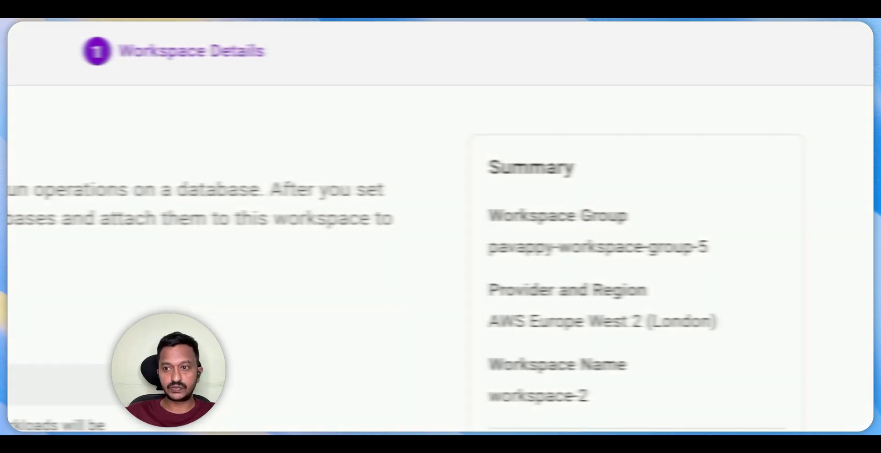
pyautogui.click(846, 54)
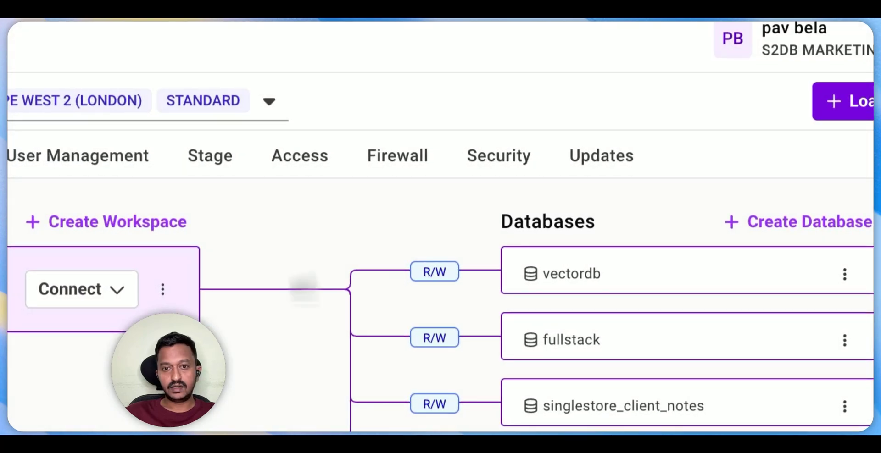
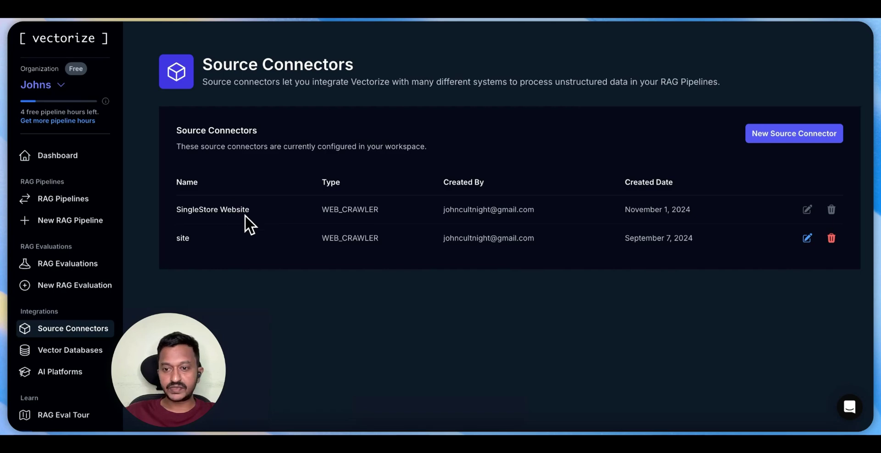
# - Open the vector database integrations in Vectorize and start a new integration for SingleStore
pyautogui.click(56, 352)
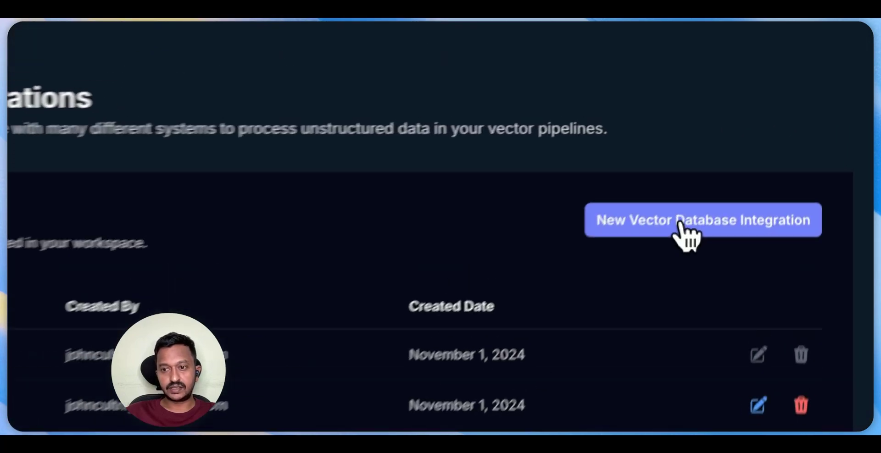
pyautogui.click(681, 225)
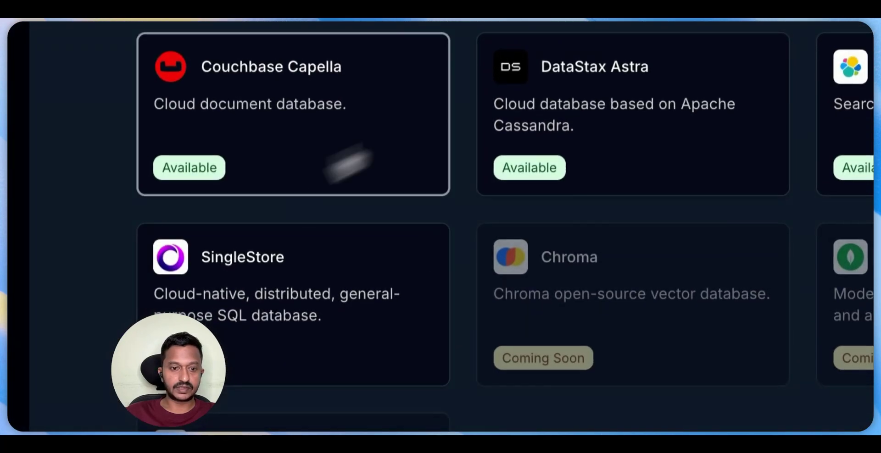
pyautogui.click(293, 298)
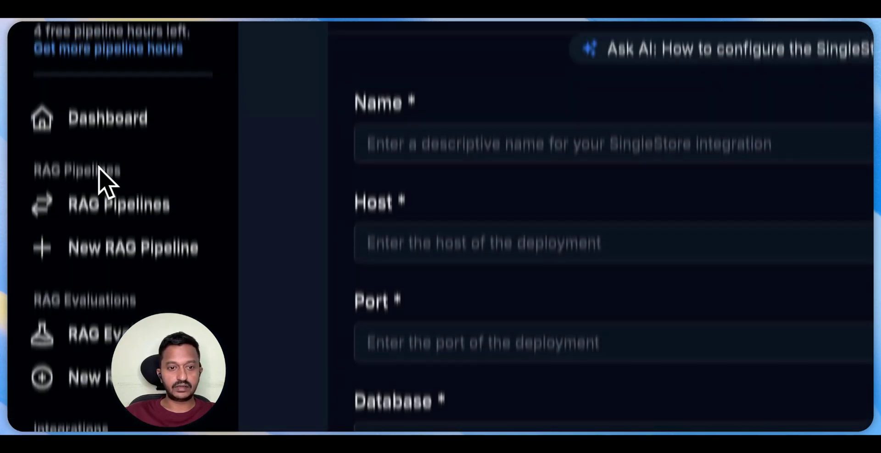
# - Go through the Name, Host, Port and Database fields of the SingleStore integration form without filling them in
pyautogui.click(463, 166)
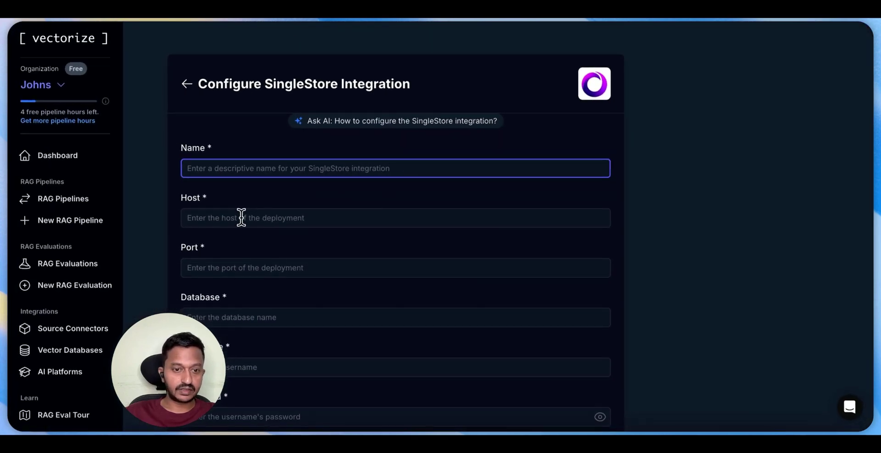
pyautogui.click(242, 218)
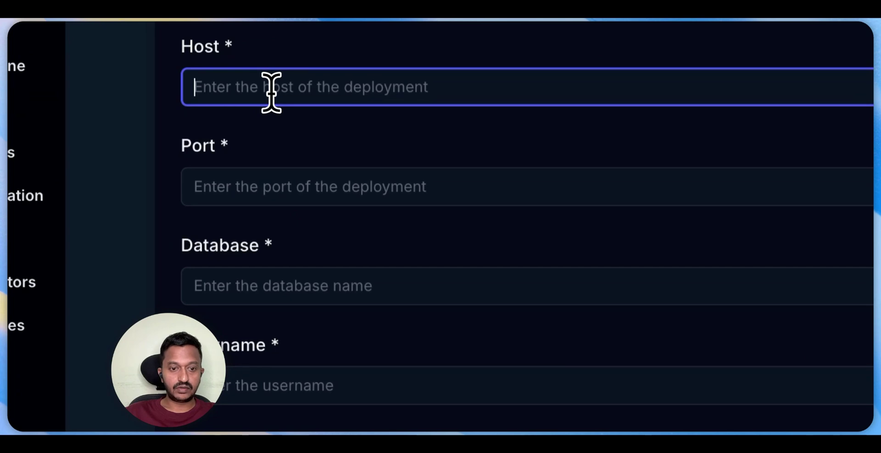
pyautogui.click(229, 183)
pyautogui.click(247, 319)
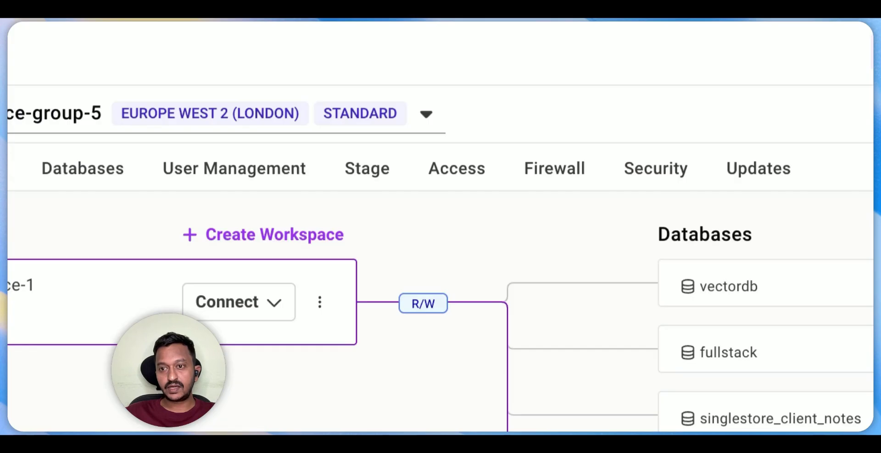
# - In the SingleStore portal, view the SQL IDE connection parameters of pavappy-workspace-1, copy the port, and close them
pyautogui.scroll(-1, 271, 349)
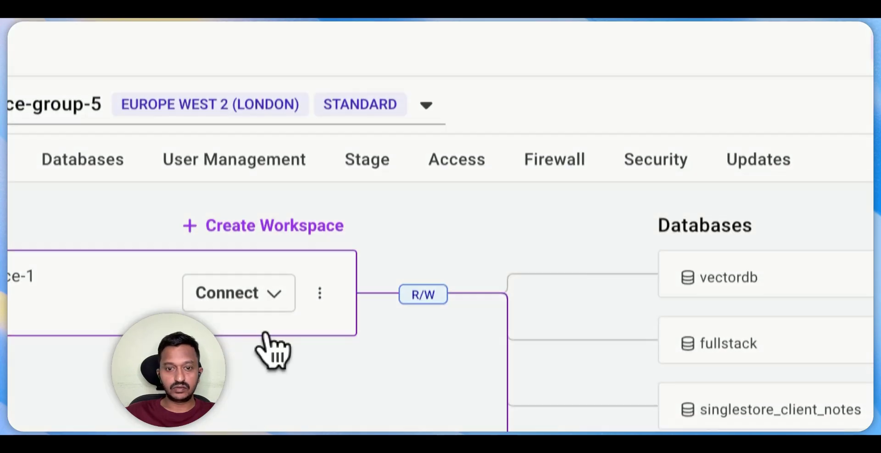
pyautogui.click(274, 286)
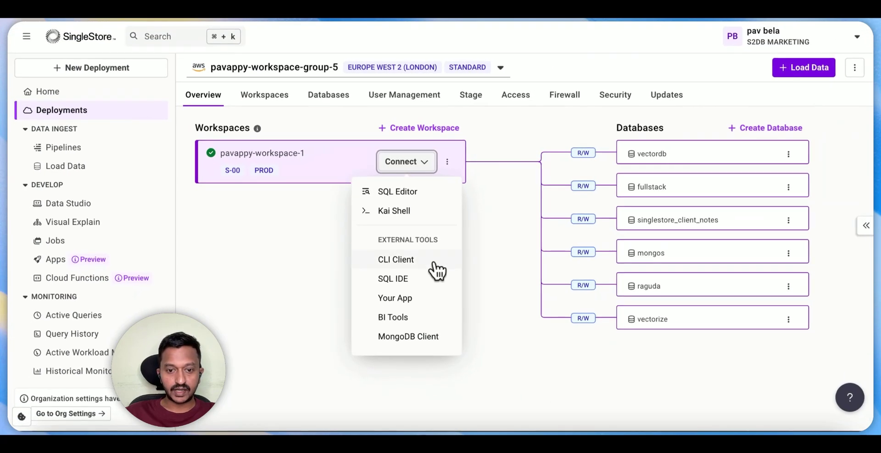
pyautogui.click(400, 280)
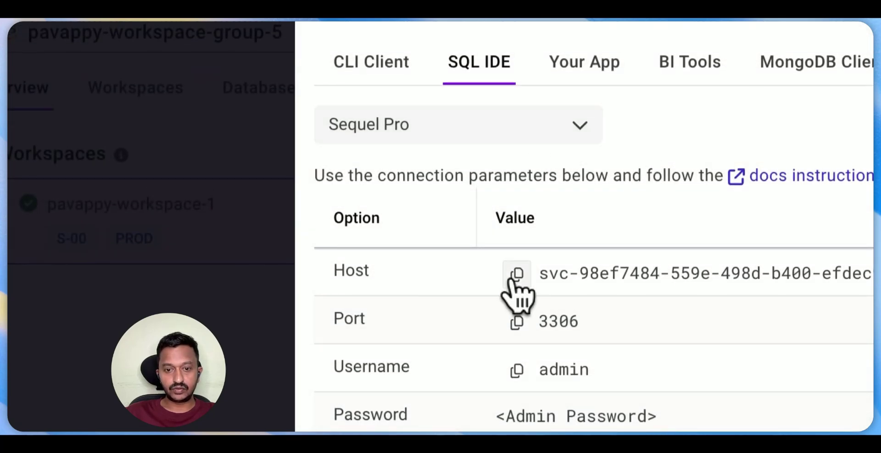
pyautogui.click(516, 323)
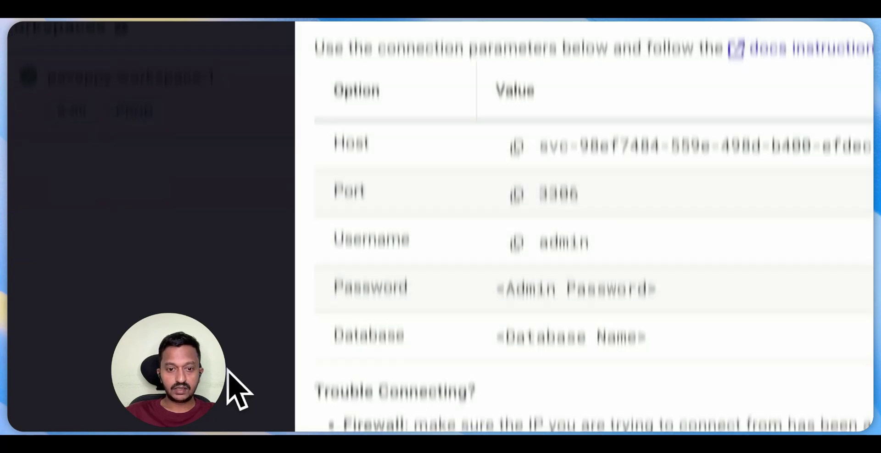
pyautogui.click(226, 343)
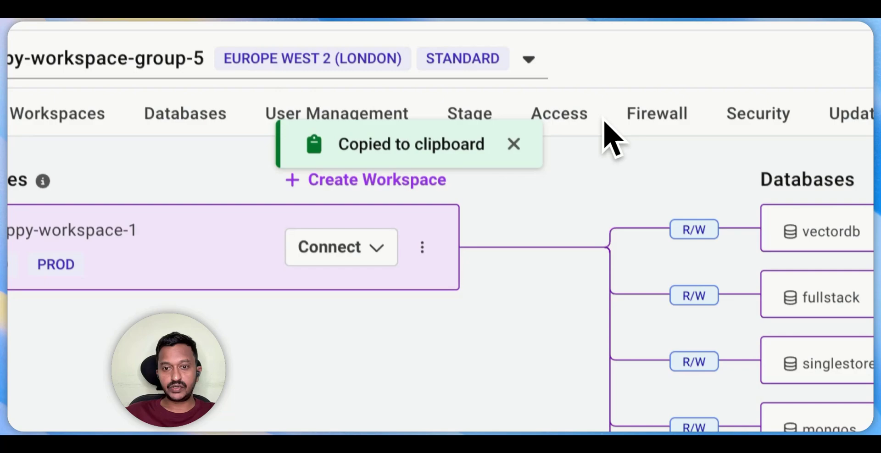
pyautogui.click(564, 120)
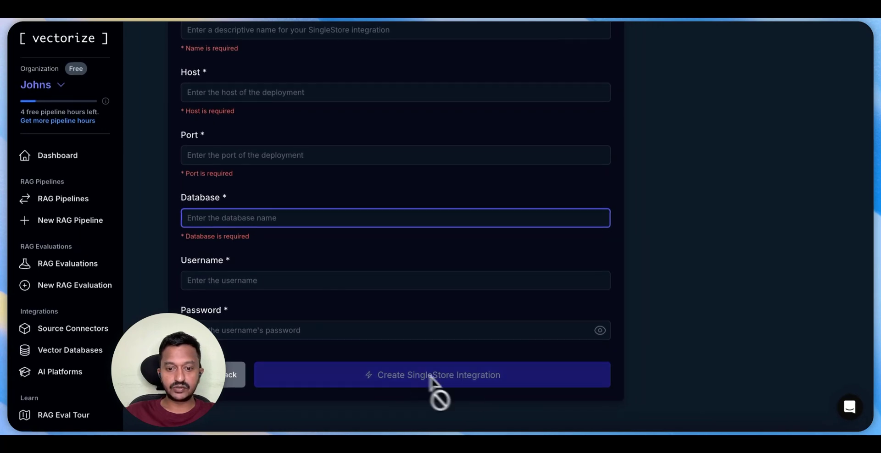
# - Back in Vectorize, open the AI platform integrations and start a new one to view the available platform types
pyautogui.click(131, 221)
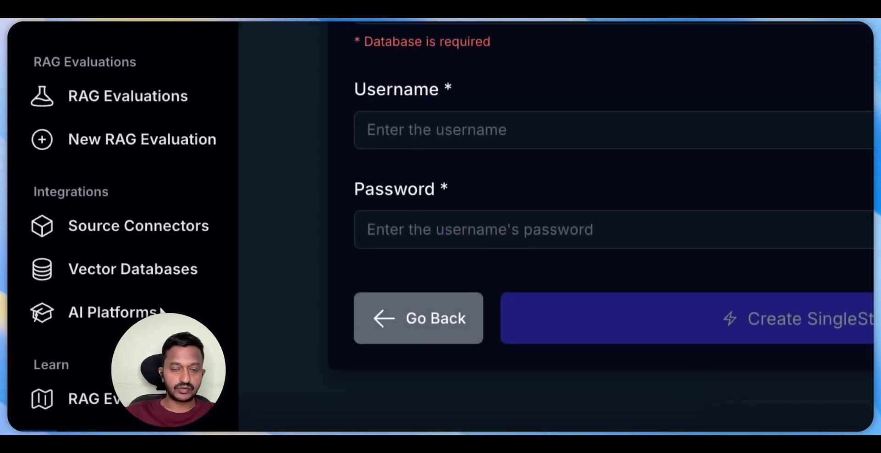
pyautogui.click(106, 315)
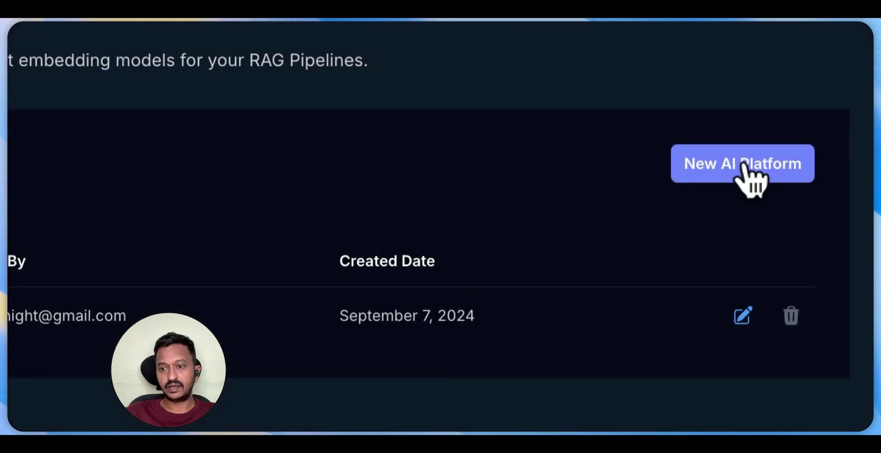
pyautogui.click(744, 168)
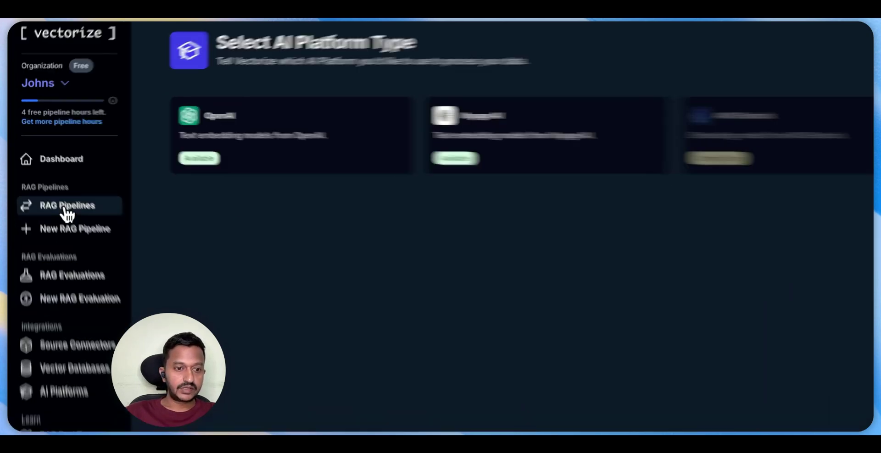
# - Open the overview of the SingleStore-RAG-Pipeline, look through it, and launch the pipeline's RAG Sandbox
pyautogui.click(67, 207)
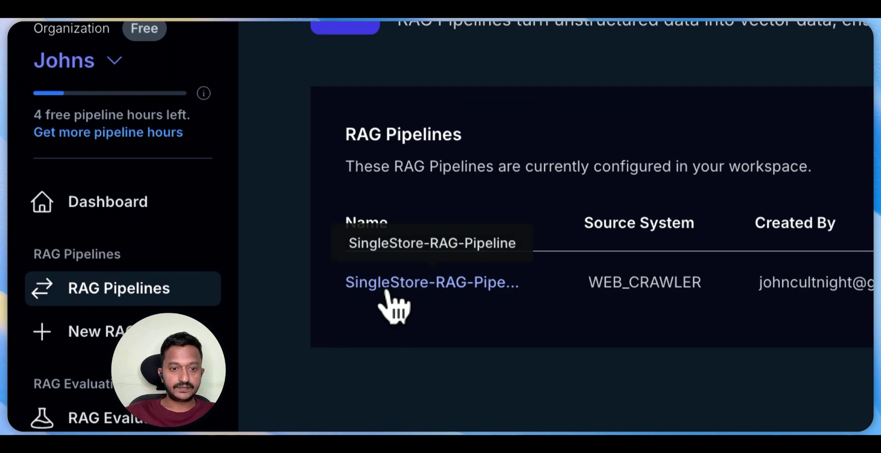
pyautogui.click(211, 207)
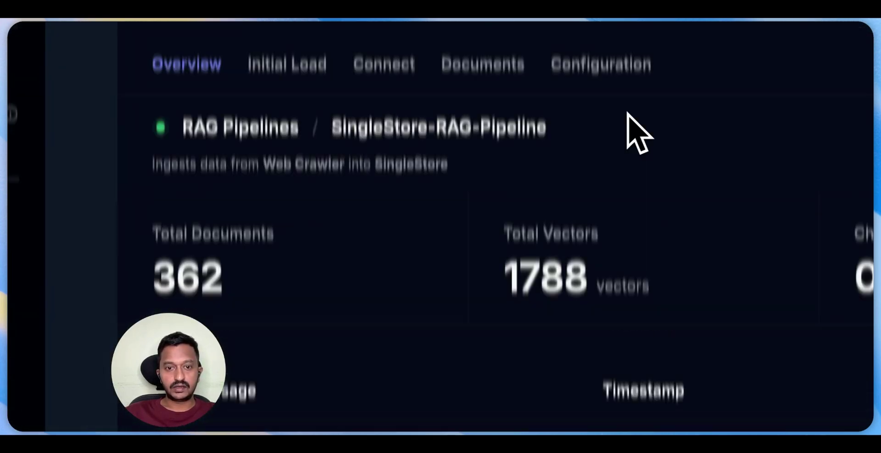
pyautogui.scroll(-10, 412, 233)
pyautogui.scroll(5, 454, 211)
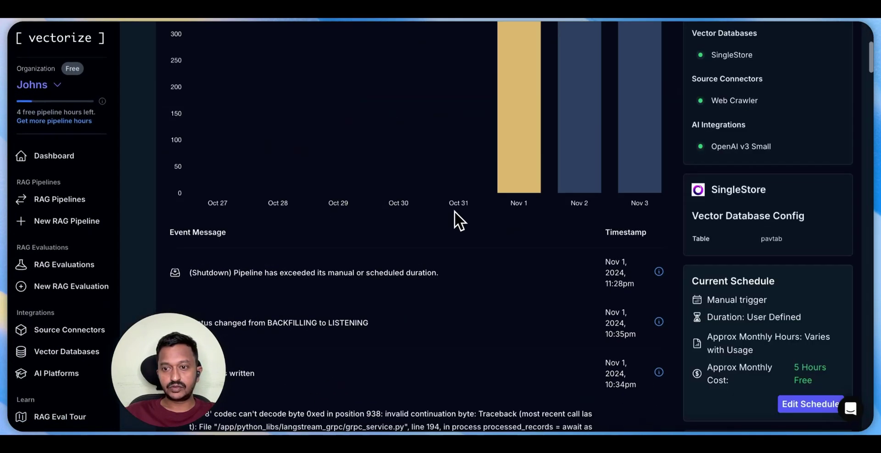
pyautogui.scroll(5, 751, 260)
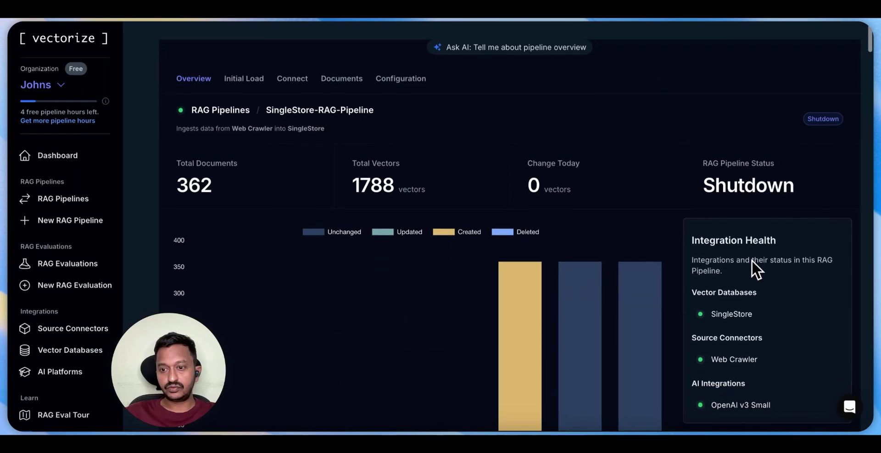
pyautogui.scroll(-7, 751, 260)
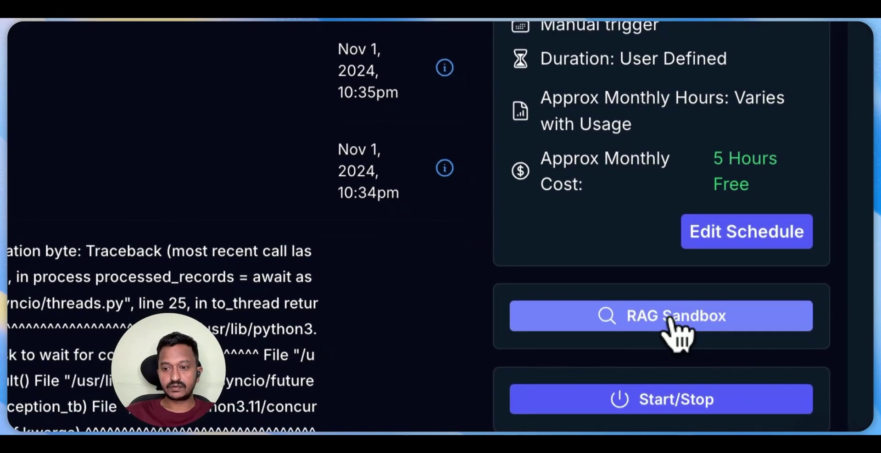
pyautogui.click(669, 320)
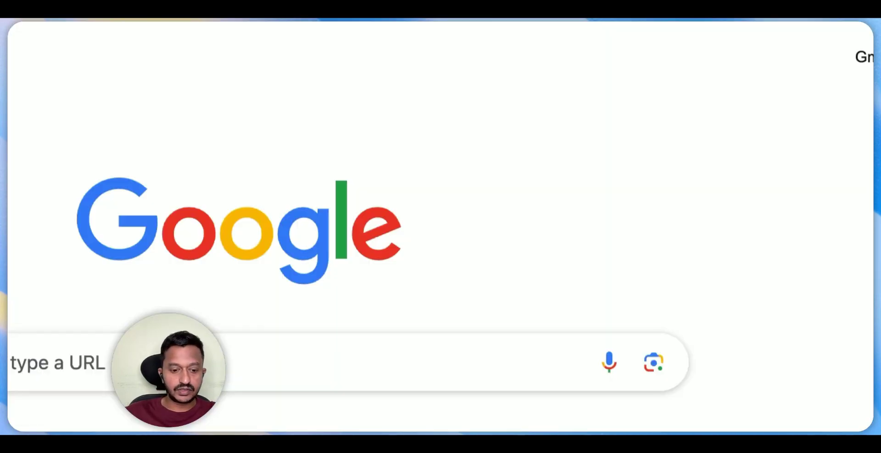
# - In a new browser page, go to the SingleStore website and browse its blog posts
pyautogui.write('singlestore')
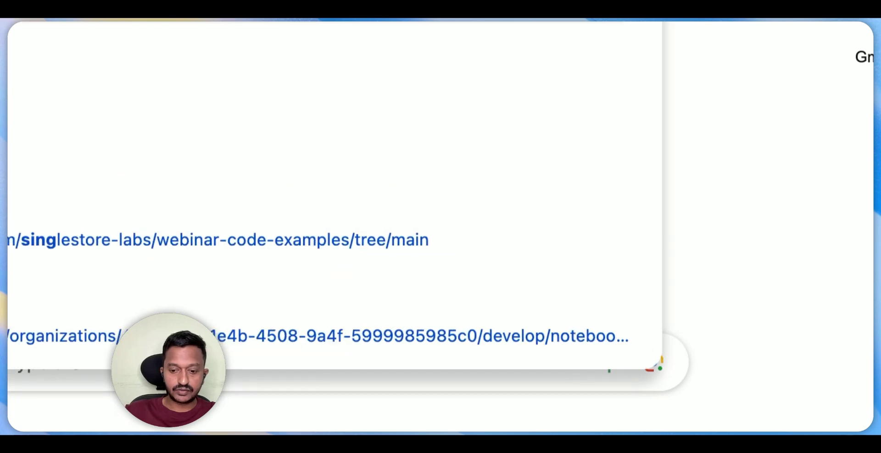
pyautogui.press('Return')
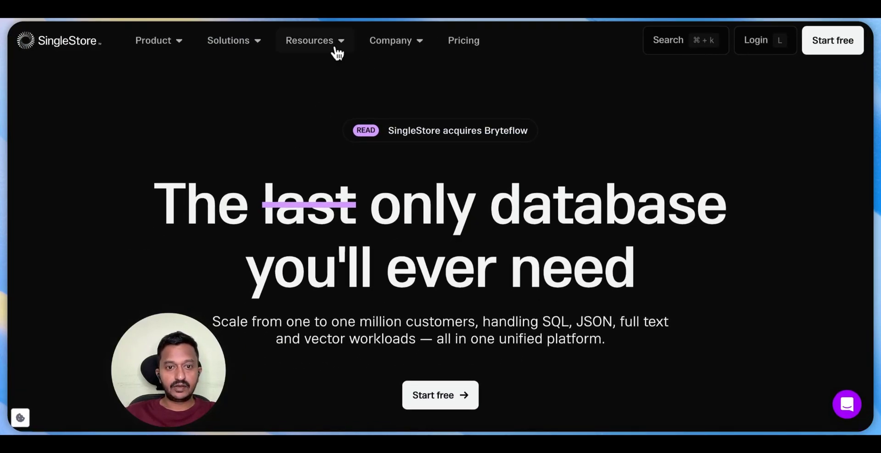
pyautogui.moveTo(401, 43)
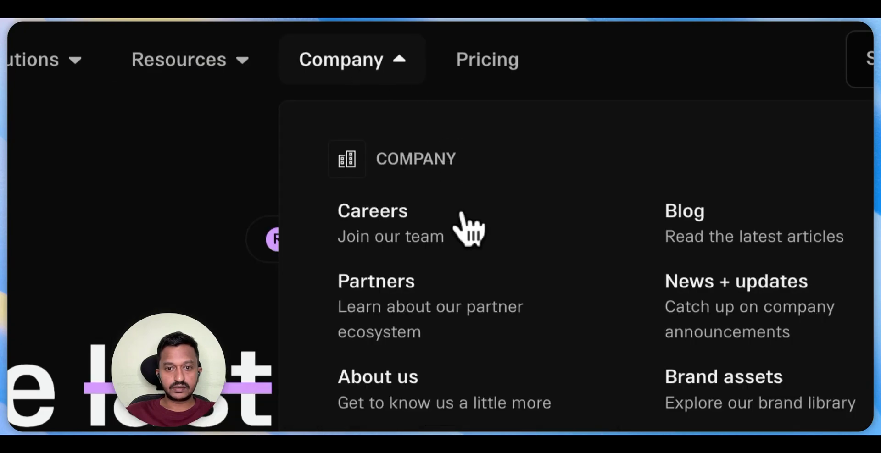
pyautogui.click(713, 237)
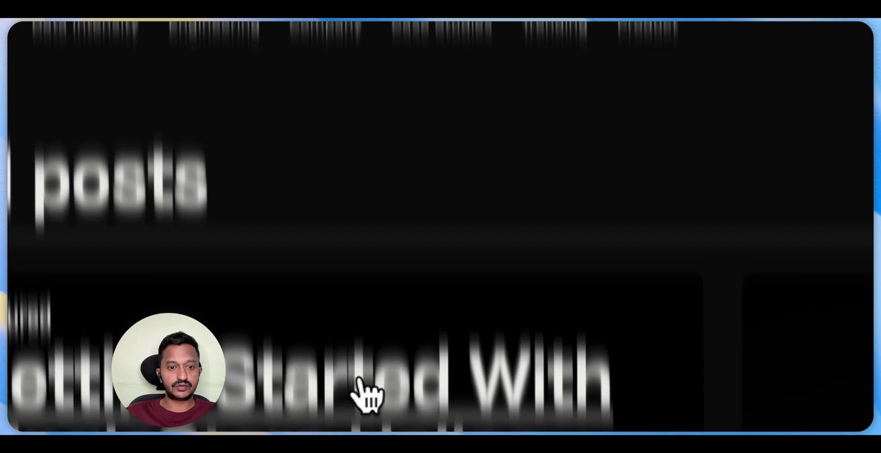
pyautogui.scroll(-5, 367, 394)
pyautogui.scroll(-5, 463, 346)
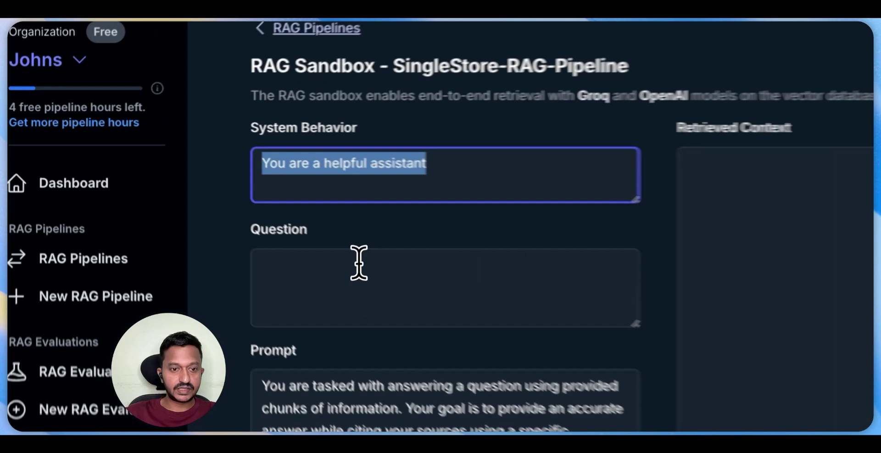
# - In the Vectorize RAG Sandbox, submit the question "How SingleStore helps to improve developer productivity" with response reranking enabled
pyautogui.click(204, 205)
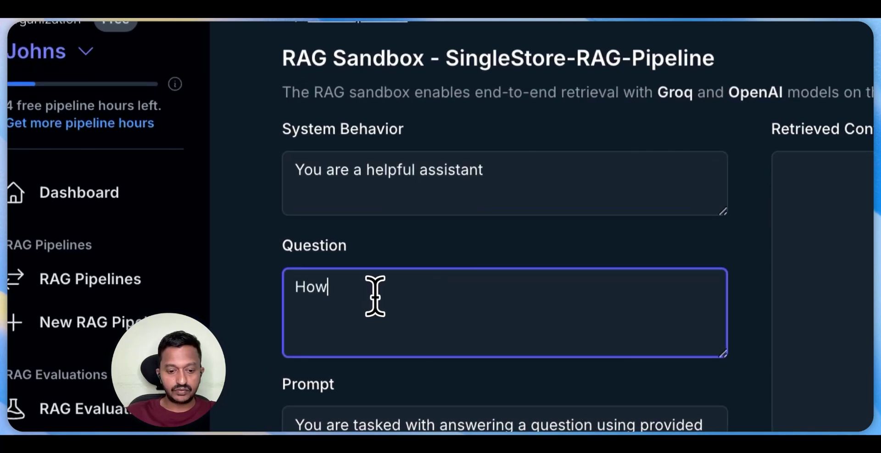
pyautogui.write('How SingleStore helps to improve dev')
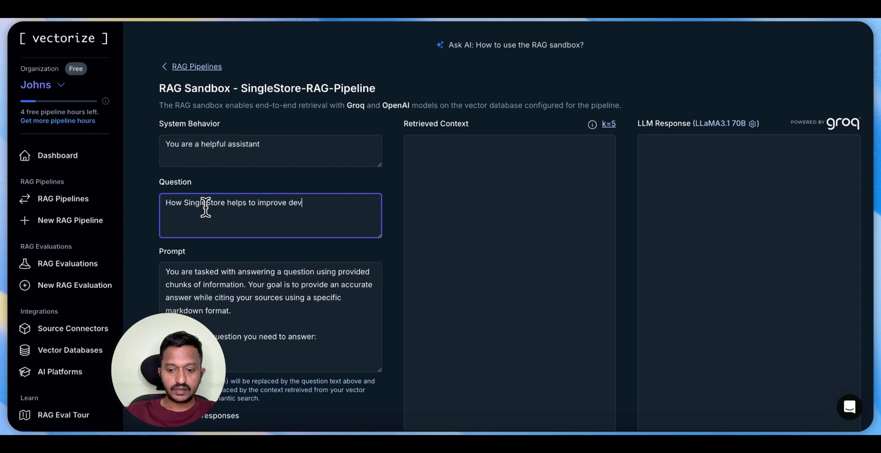
pyautogui.write('per productivity')
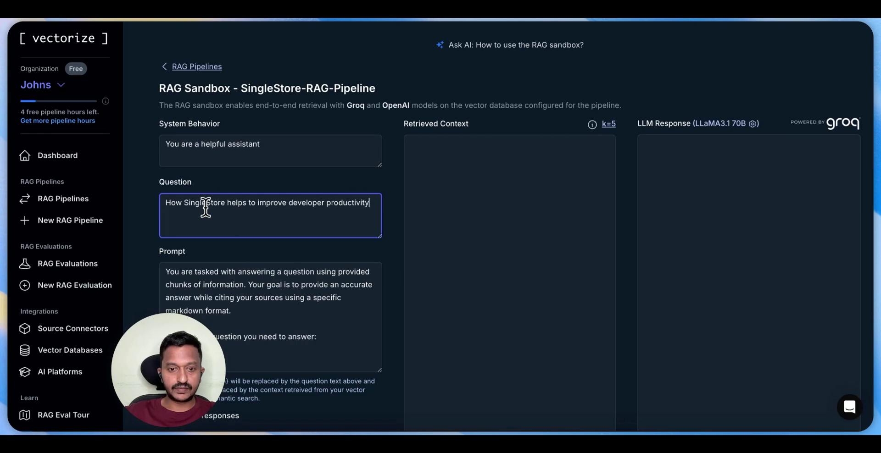
pyautogui.scroll(-3, 242, 278)
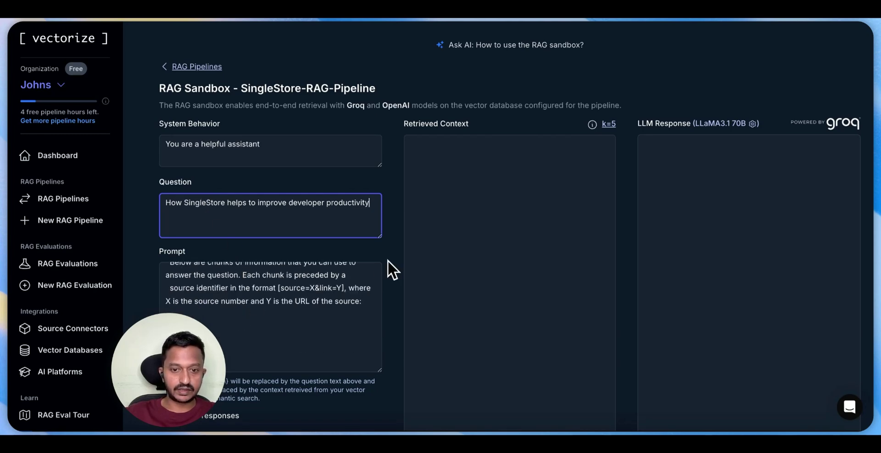
pyautogui.scroll(-1, 387, 271)
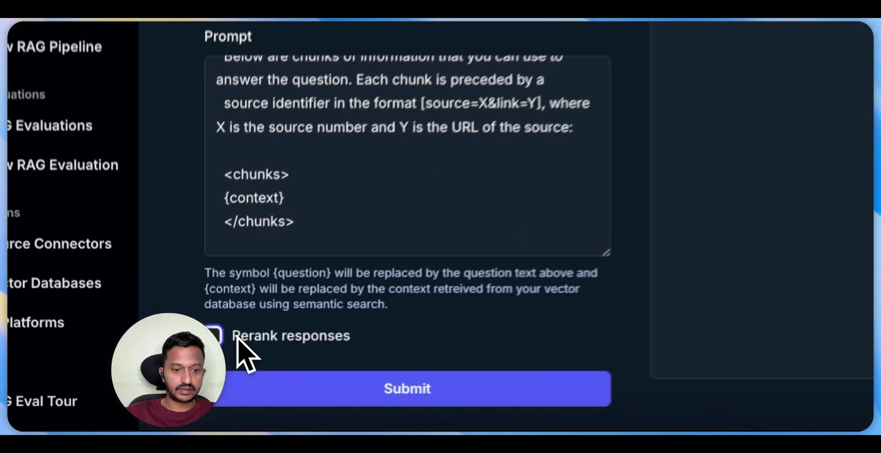
pyautogui.click(164, 379)
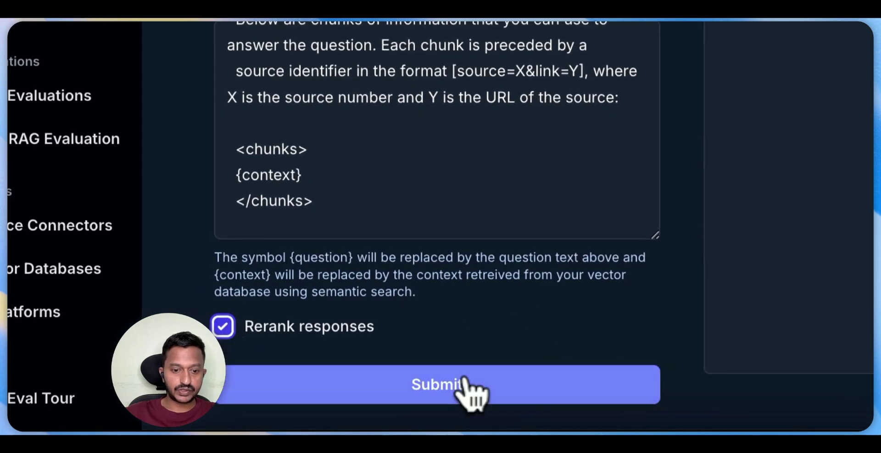
pyautogui.click(427, 388)
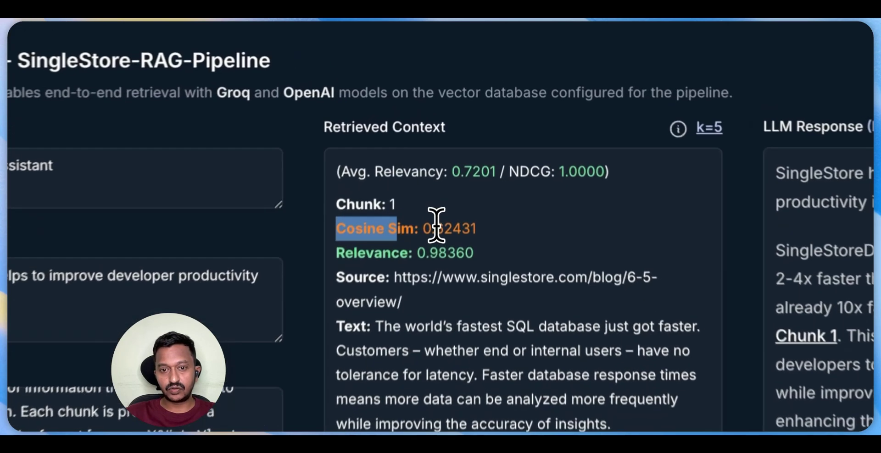
# - Examine the cosine similarity, relevance, source and text of the chunks in the retrieved context
pyautogui.click(460, 142)
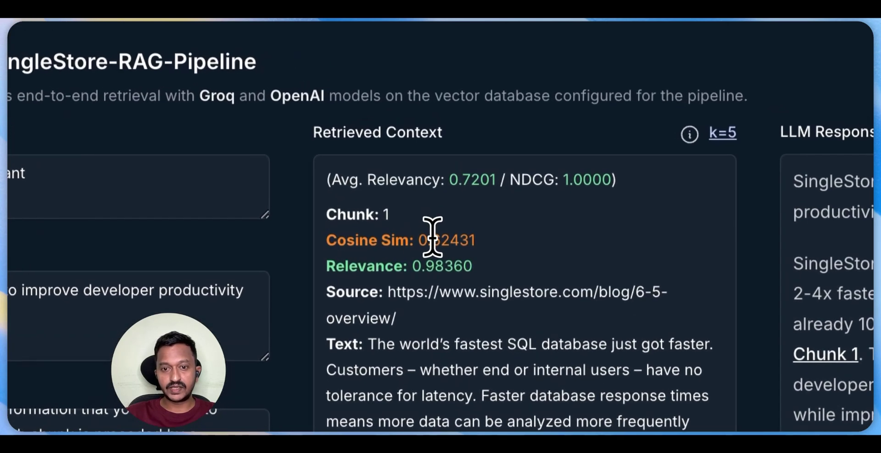
pyautogui.moveTo(343, 269); pyautogui.dragTo(412, 268)
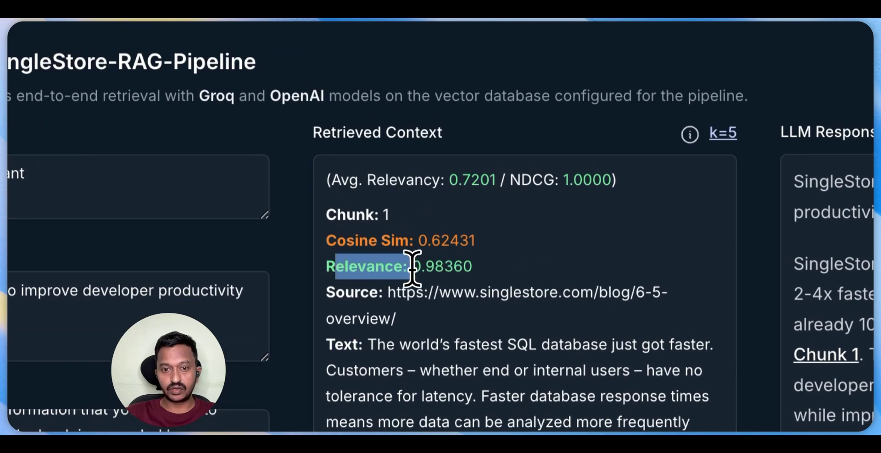
pyautogui.click(438, 268)
pyautogui.scroll(-5, 482, 320)
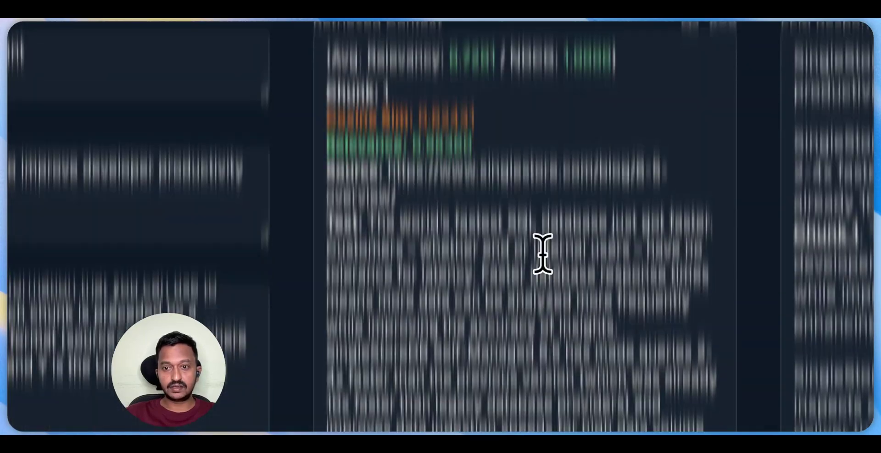
pyautogui.scroll(-5, 543, 328)
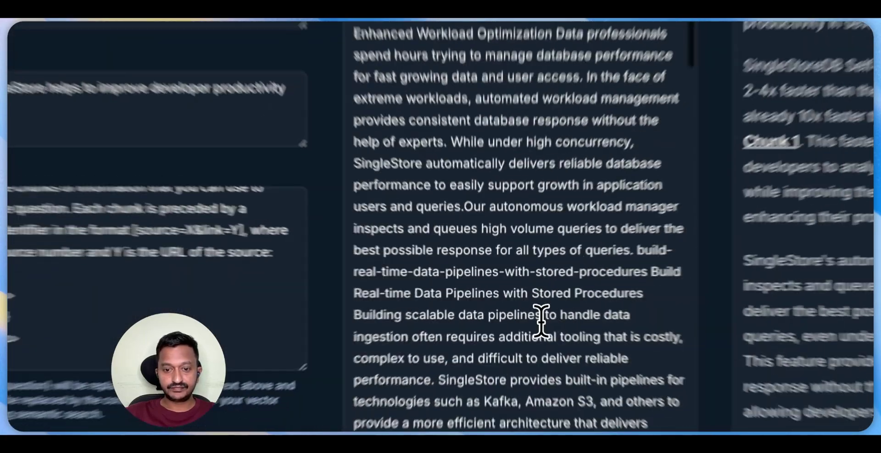
pyautogui.scroll(-10, 541, 321)
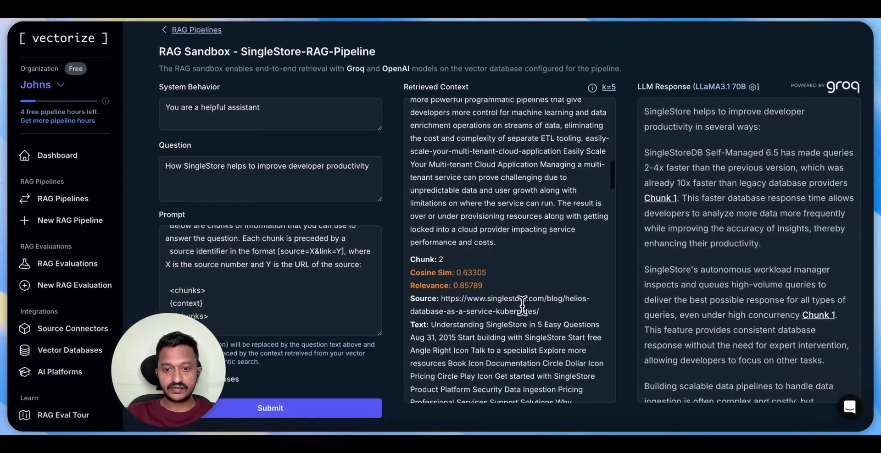
# - Examine the scores, sources and text of chunk 2 and the remaining chunks in the retrieved context
pyautogui.scroll(1, 436, 161)
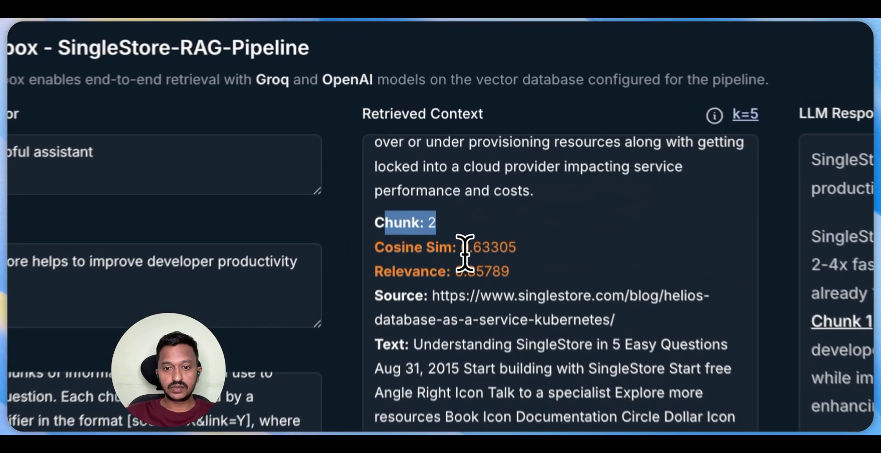
pyautogui.moveTo(456, 159); pyautogui.dragTo(479, 162)
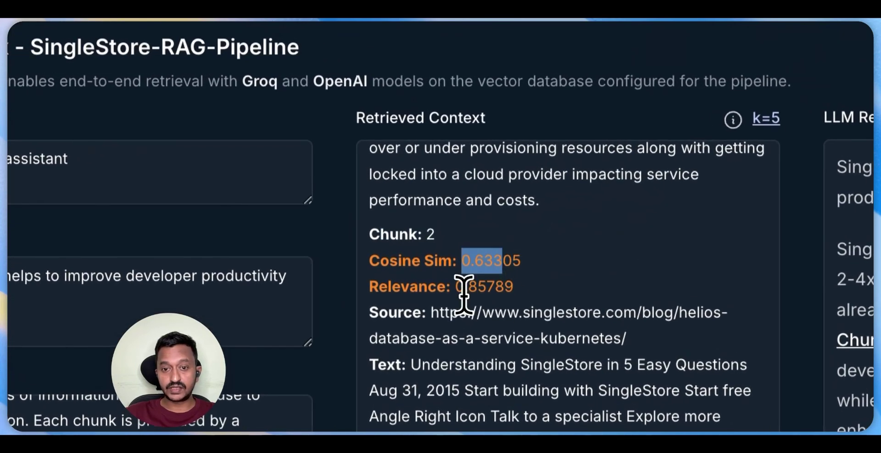
pyautogui.scroll(-15, 481, 289)
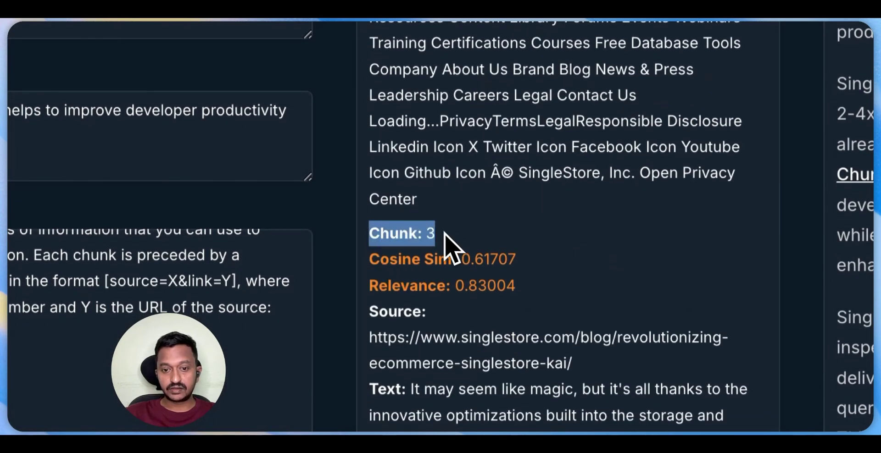
pyautogui.scroll(-10, 444, 233)
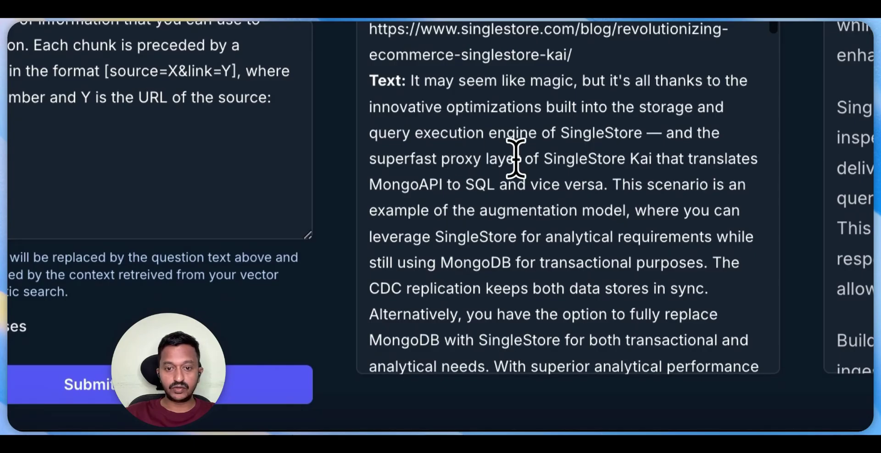
pyautogui.scroll(-20, 516, 159)
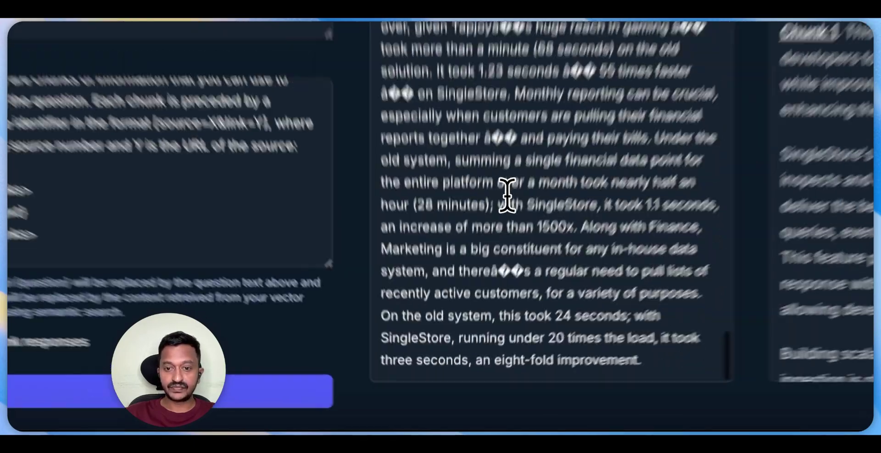
pyautogui.scroll(20, 509, 229)
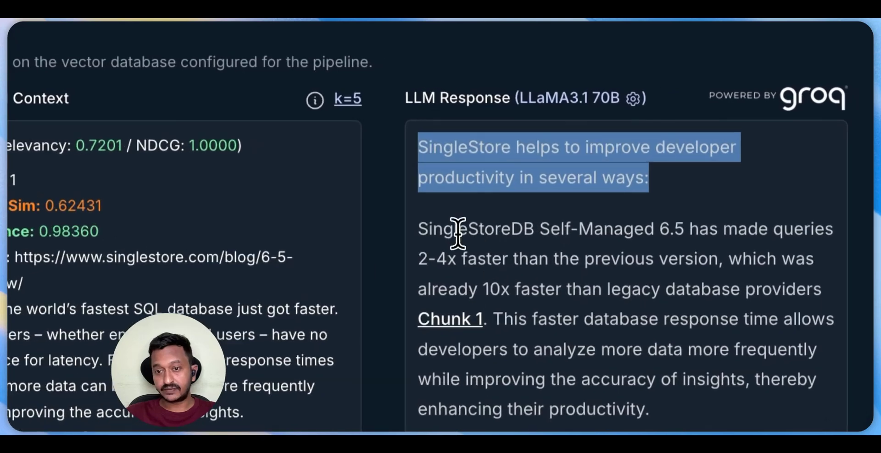
# - Read through the LLM response on developer productivity and check the chunks it cites
pyautogui.moveTo(647, 153); pyautogui.dragTo(712, 156)
pyautogui.click(655, 236)
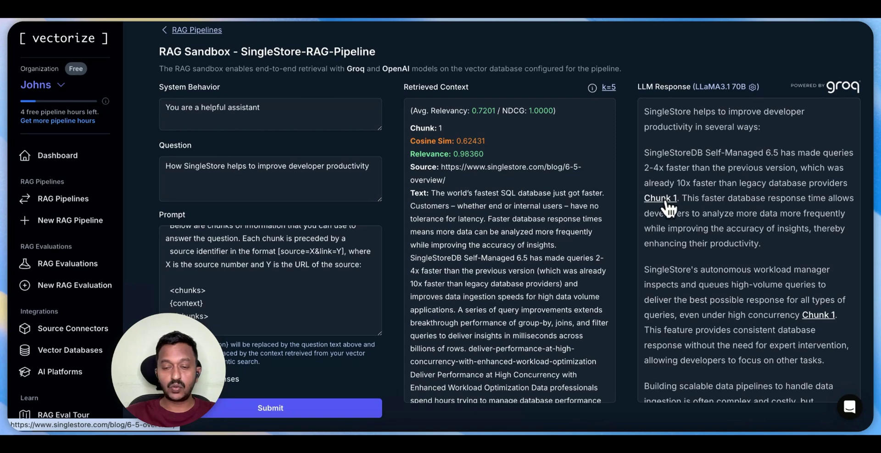
pyautogui.scroll(-3, 679, 229)
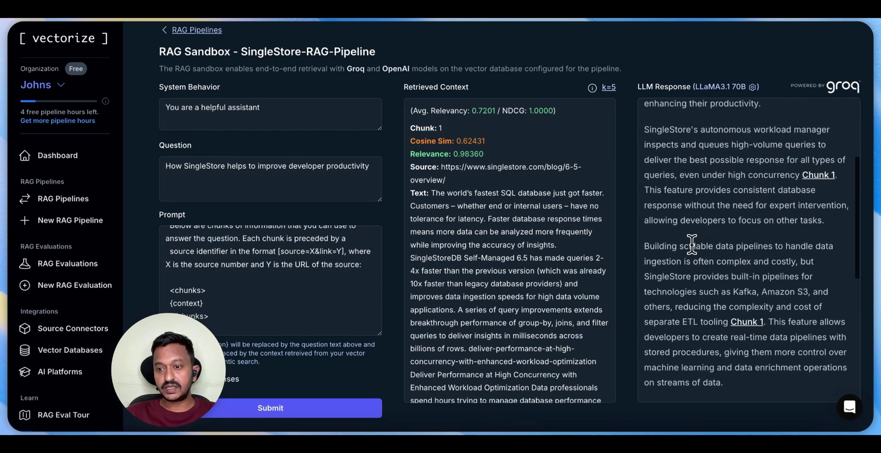
pyautogui.scroll(1, 691, 245)
pyautogui.scroll(-7, 691, 245)
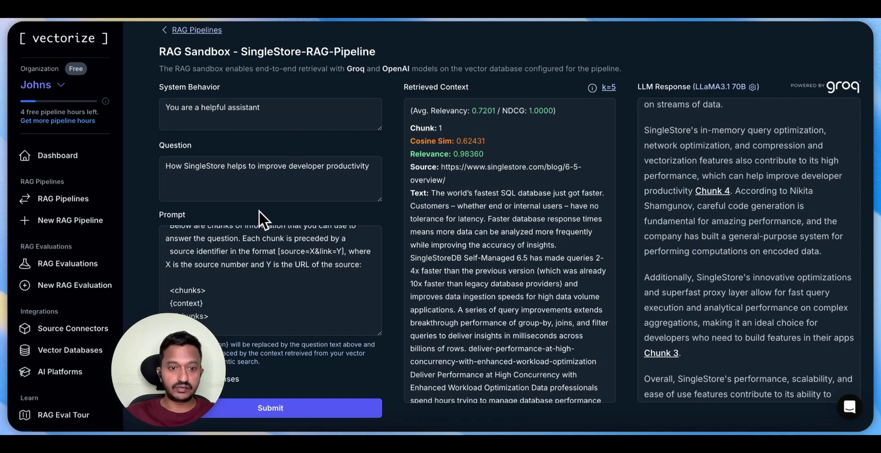
# - Return to the SingleStore blog and look through its latest posts for a new question topic
pyautogui.tripleClick(216, 164)
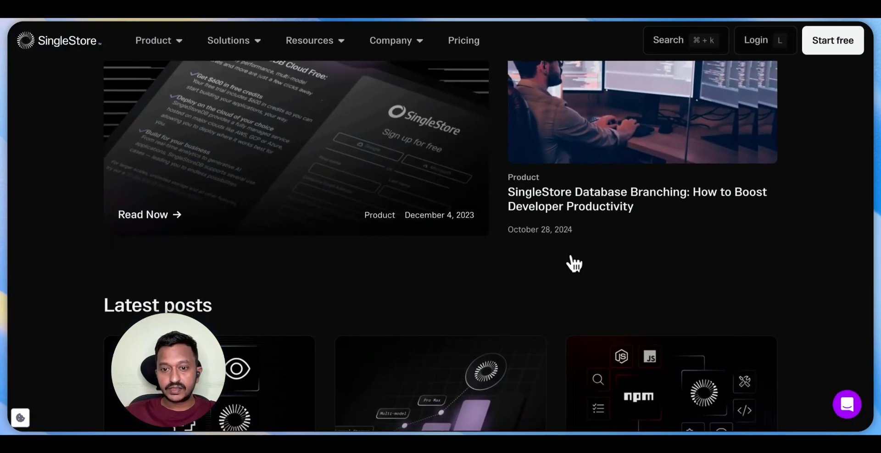
pyautogui.scroll(-10, 571, 263)
pyautogui.scroll(-20, 573, 264)
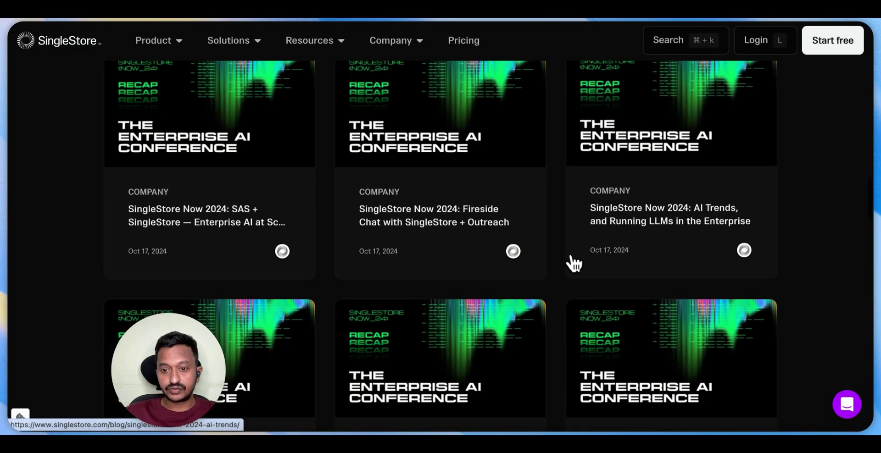
pyautogui.scroll(-5, 573, 264)
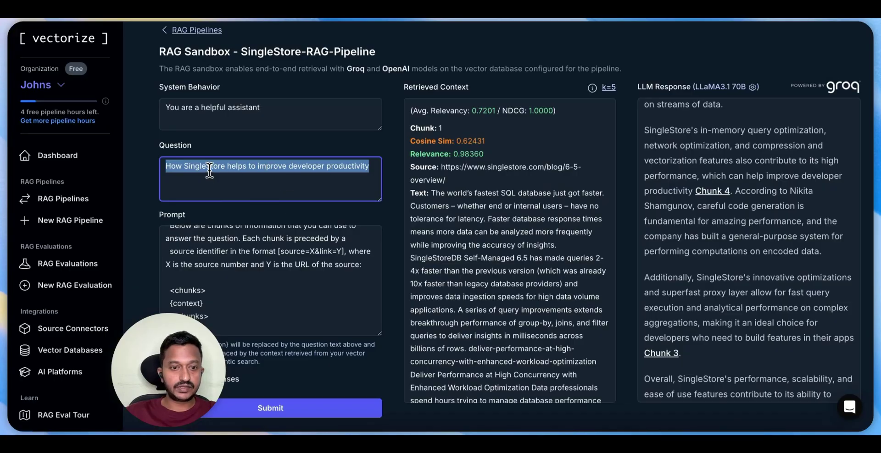
# - In the RAG Sandbox question, replace the text after "How SingleStore helps" with "companies w"
pyautogui.click(209, 167)
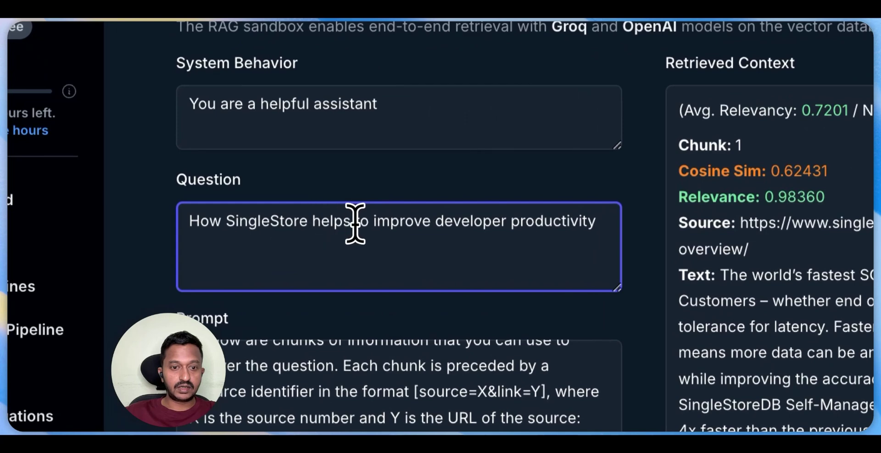
pyautogui.moveTo(352, 224); pyautogui.dragTo(603, 223)
pyautogui.press('BackSpace')
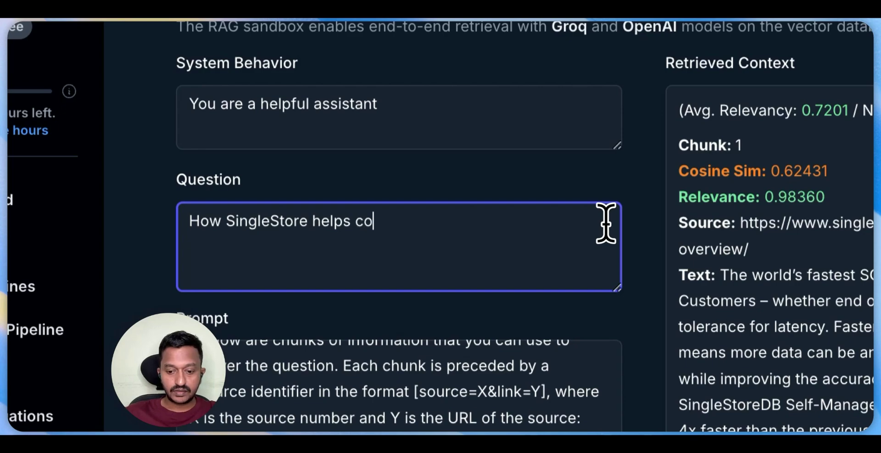
pyautogui.write('companies w')
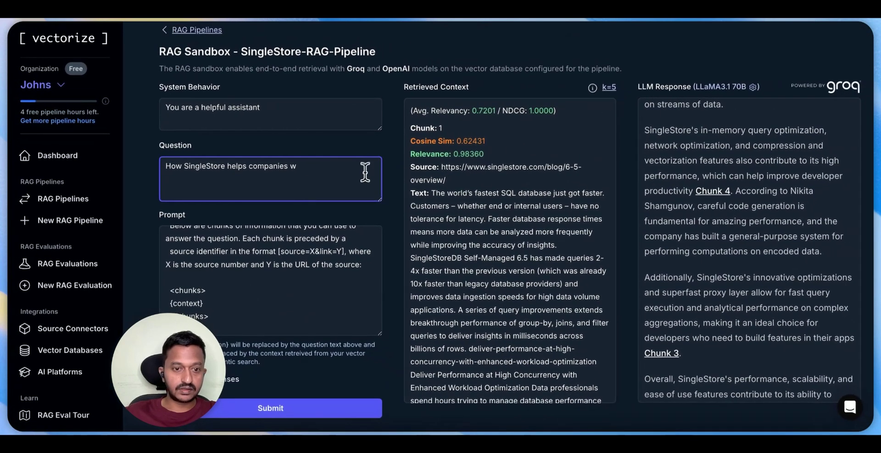
# - Insert "and Snowflakes integration" after "SingleStore" in the question
pyautogui.click(228, 167)
pyautogui.write('and ')
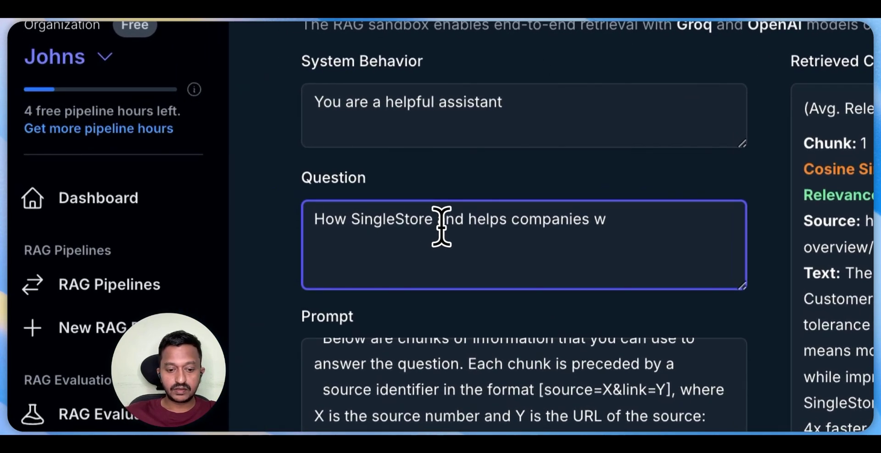
pyautogui.write('Snowflak')
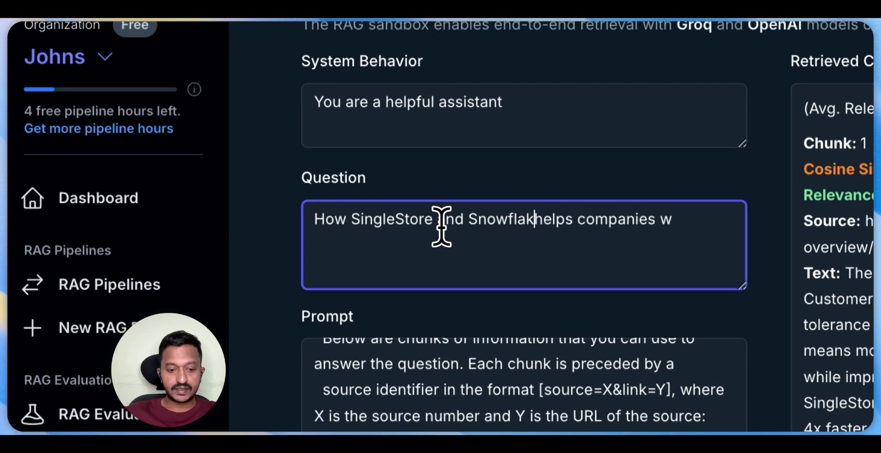
pyautogui.write('es integra')
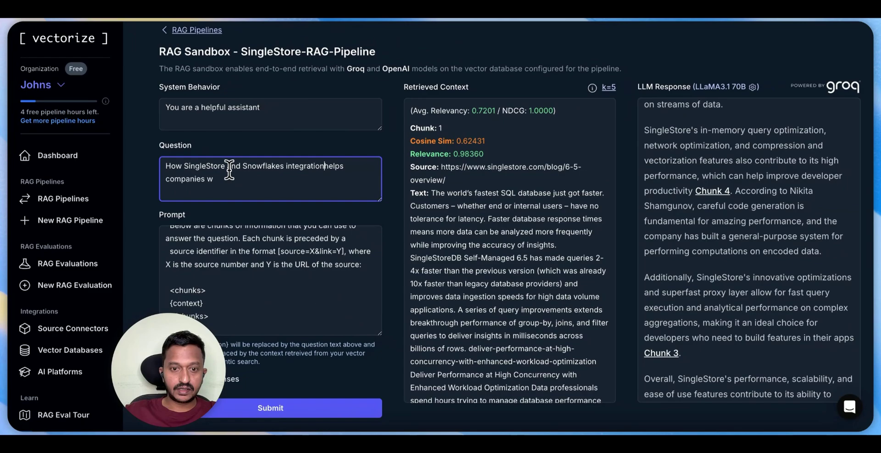
pyautogui.write('tion')
# - Correct the question to "How SingleStore and Snowflake integration helps companies" and submit it
pyautogui.click(212, 179)
pyautogui.press('BackSpace')
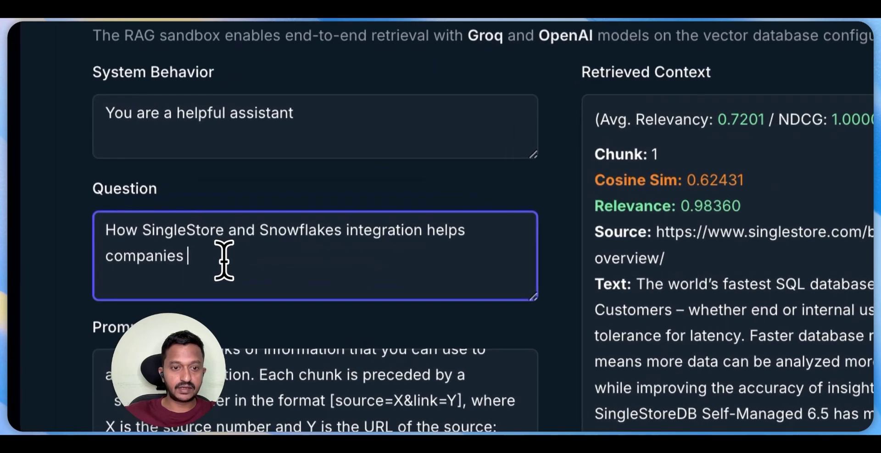
pyautogui.click(342, 238)
pyautogui.press('BackSpace')
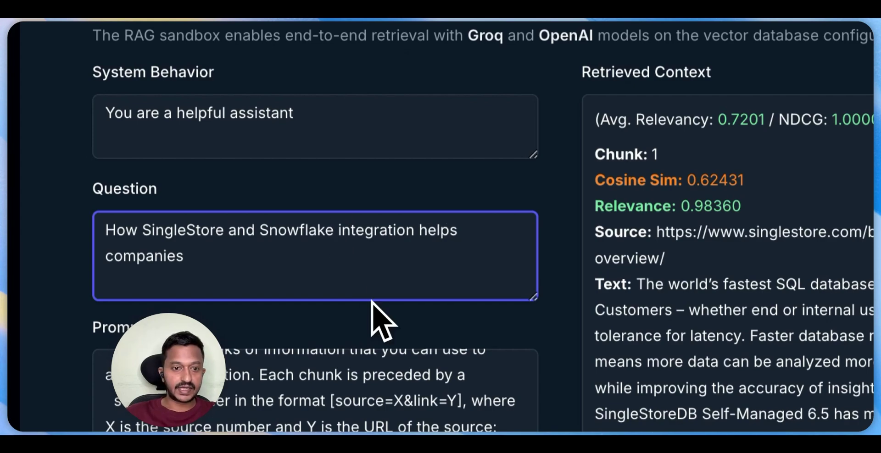
pyautogui.scroll(-8, 324, 177)
pyautogui.click(328, 398)
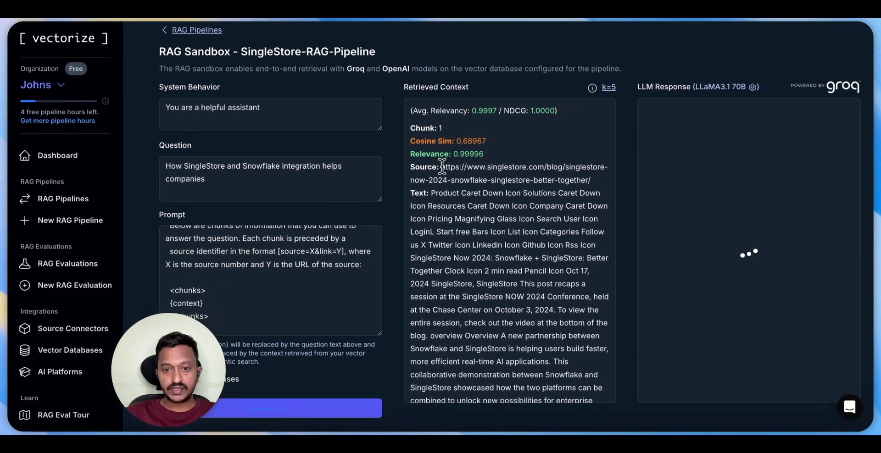
# - Copy the source URL of chunk 1 from the retrieved context
pyautogui.moveTo(441, 166); pyautogui.dragTo(593, 180)
pyautogui.rightClick(528, 174)
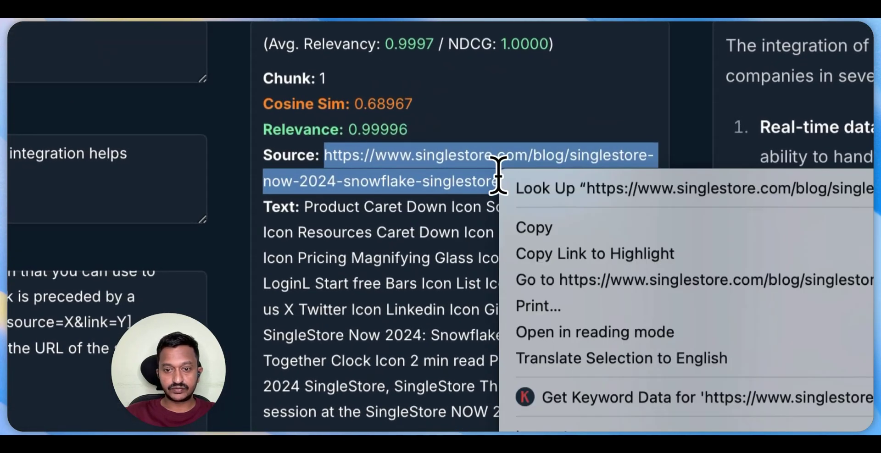
pyautogui.click(590, 228)
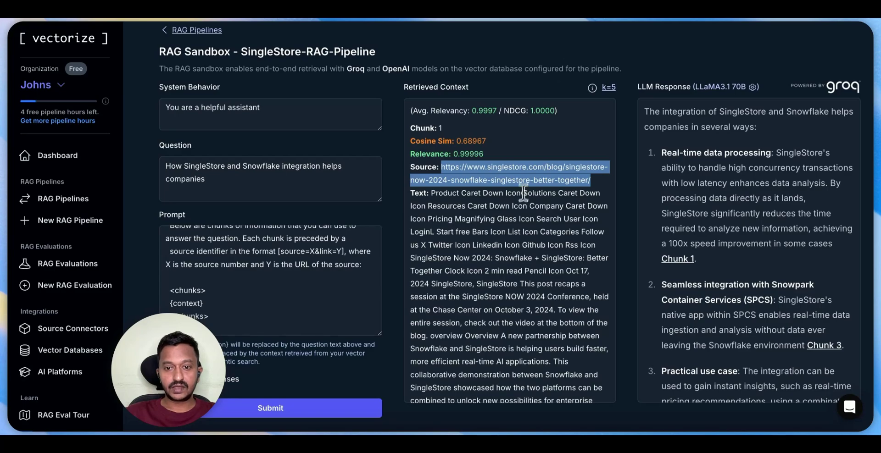
pyautogui.click(523, 192)
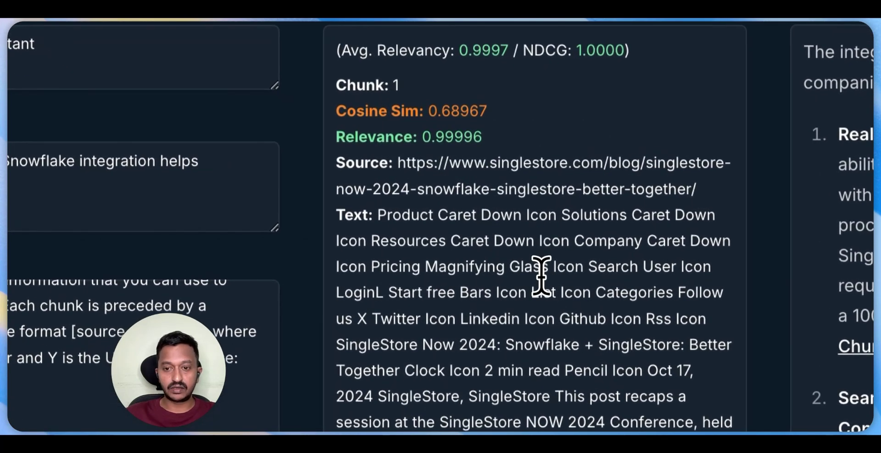
# - Examine the cosine similarity, relevance, source and text of the chunks retrieved for the Snowflake integration question
pyautogui.scroll(-1, 503, 319)
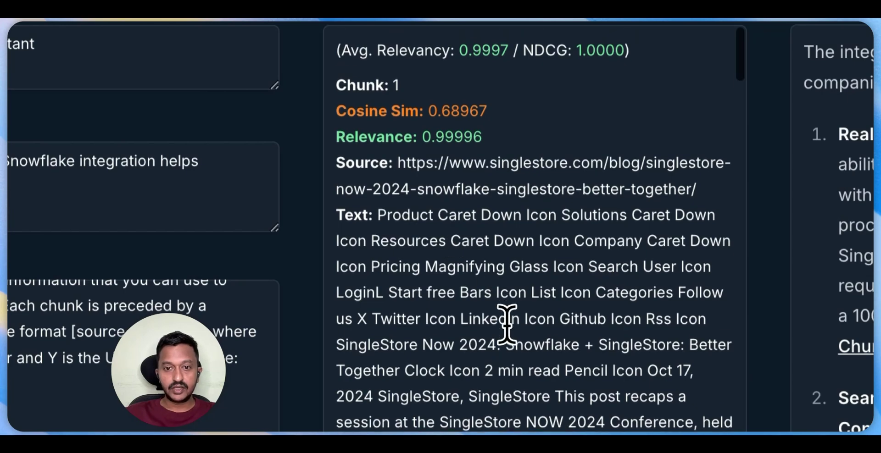
pyautogui.scroll(4, 504, 319)
pyautogui.scroll(1, 389, 237)
pyautogui.doubleClick(356, 256)
pyautogui.click(439, 268)
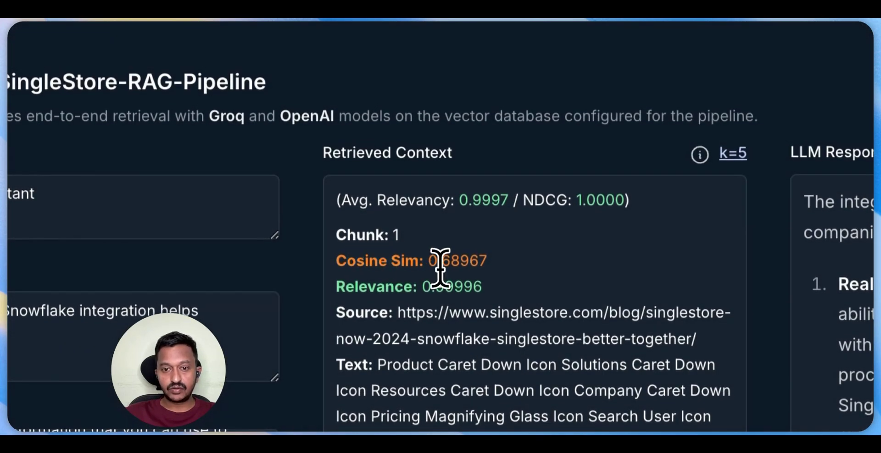
pyautogui.scroll(-4, 433, 265)
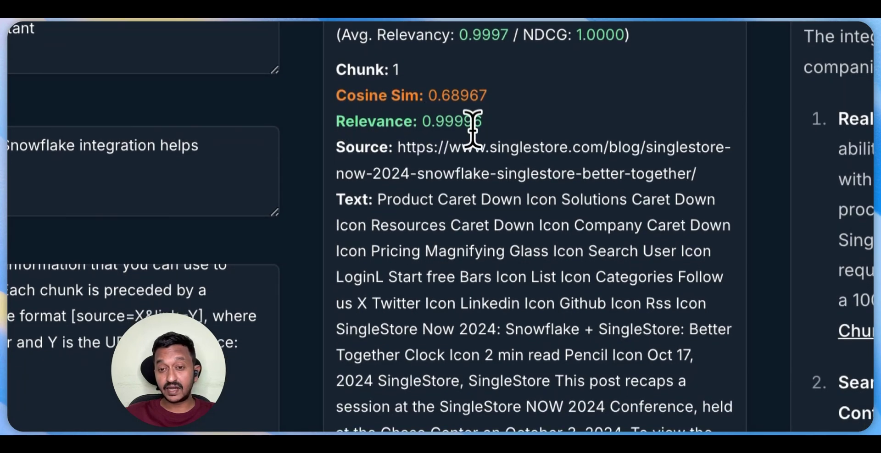
pyautogui.scroll(-12, 505, 238)
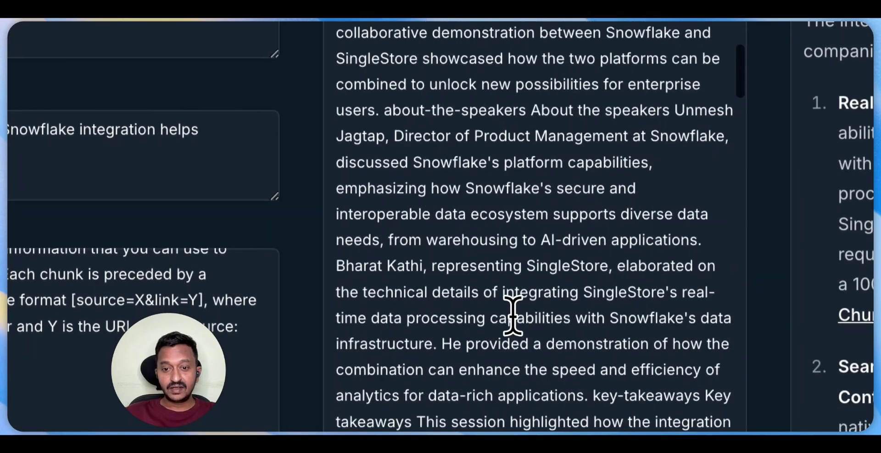
pyautogui.scroll(-15, 512, 316)
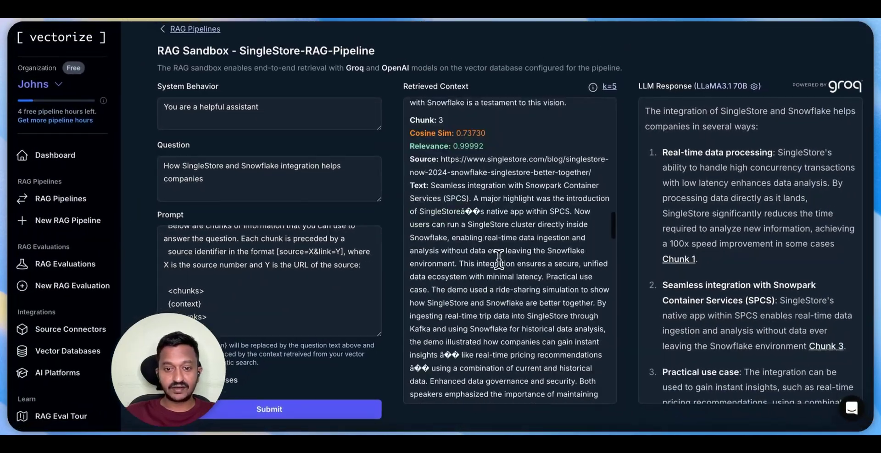
pyautogui.scroll(10, 498, 259)
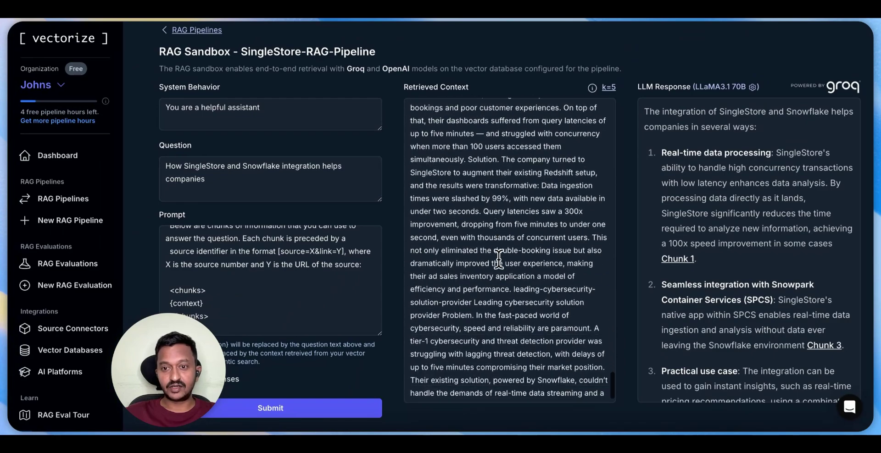
pyautogui.scroll(15, 498, 259)
pyautogui.scroll(2, 718, 230)
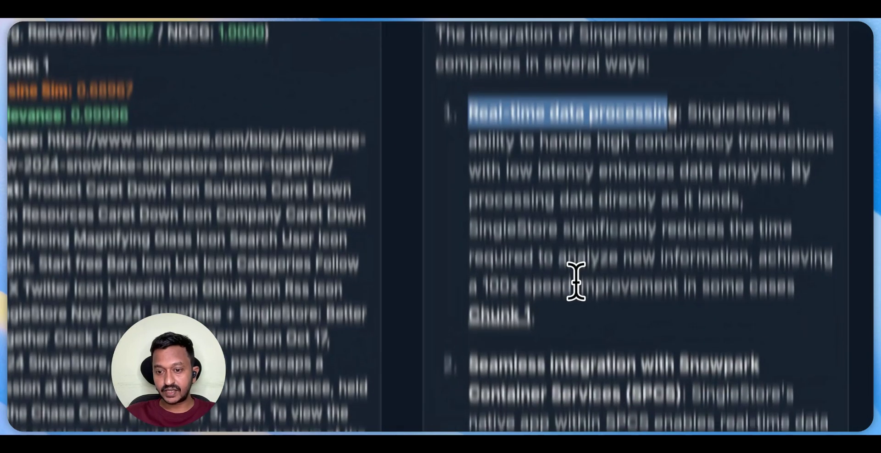
# - Read through the numbered benefits in the LLM response, from real-time data processing to bi-directional Iceberg integration
pyautogui.scroll(-3, 710, 271)
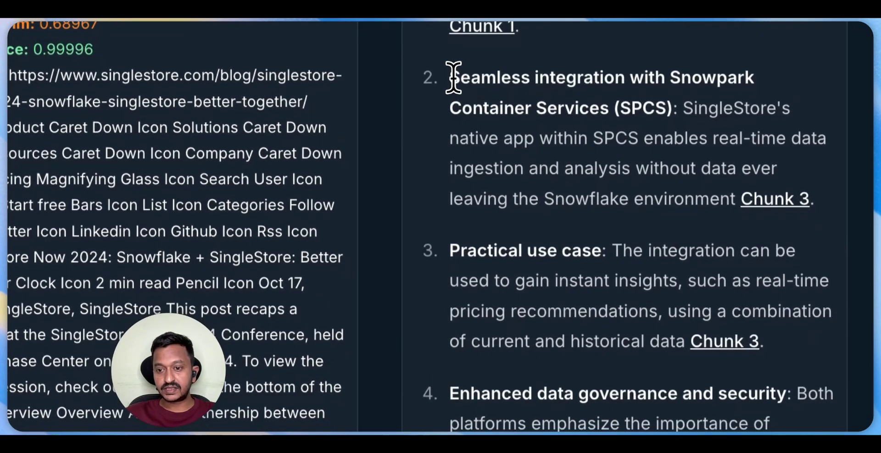
pyautogui.moveTo(453, 77); pyautogui.dragTo(599, 95)
pyautogui.scroll(-3, 576, 219)
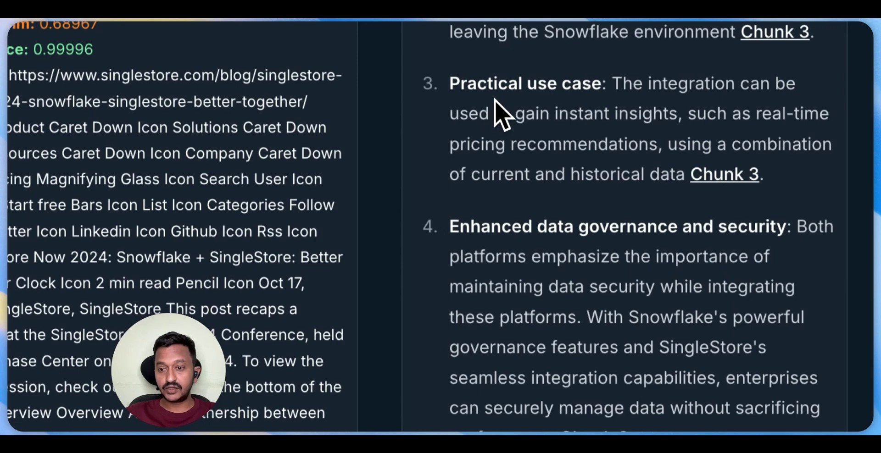
pyautogui.moveTo(489, 114); pyautogui.dragTo(601, 83)
pyautogui.click(525, 226)
pyautogui.moveTo(459, 226); pyautogui.dragTo(689, 229)
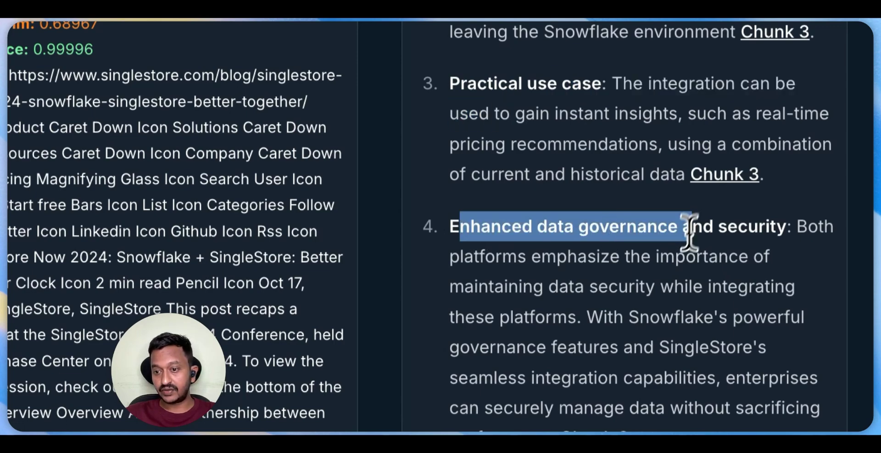
pyautogui.scroll(-5, 689, 229)
pyautogui.moveTo(474, 225); pyautogui.dragTo(582, 224)
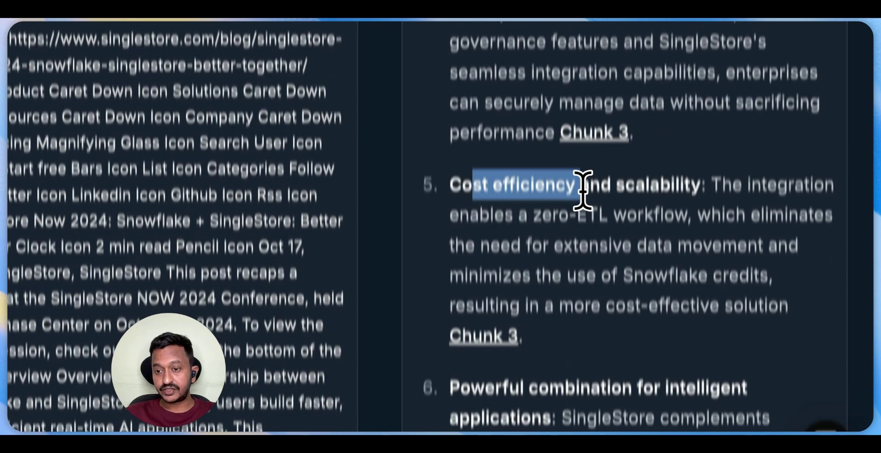
pyautogui.scroll(-5, 566, 349)
pyautogui.moveTo(477, 169); pyautogui.dragTo(527, 169)
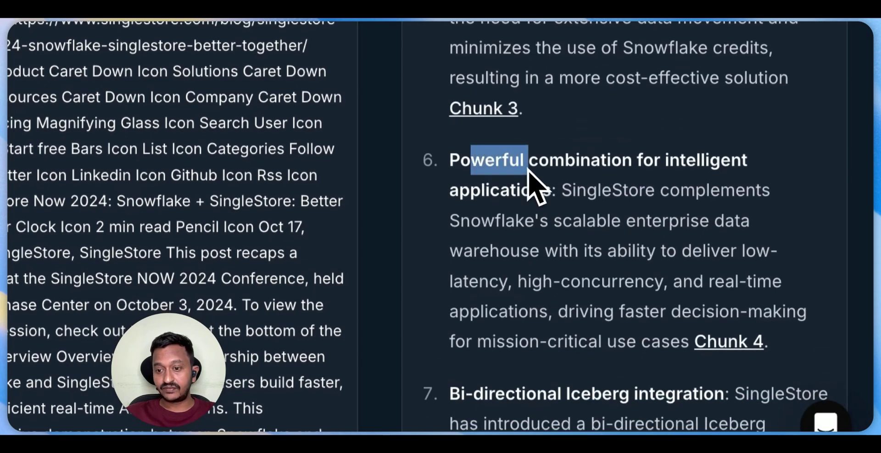
pyautogui.scroll(-2, 564, 226)
pyautogui.scroll(-4, 595, 226)
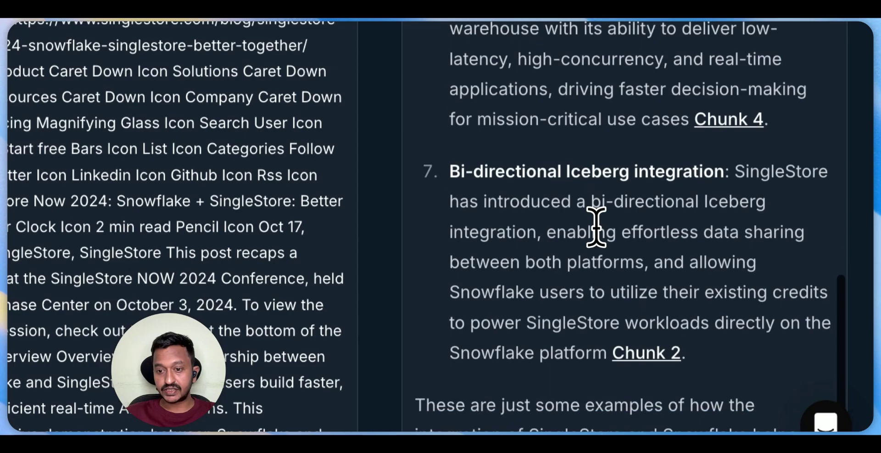
# - Review the LLM response again from the beginning, checking the chunk citation linked under each point
pyautogui.scroll(10, 616, 183)
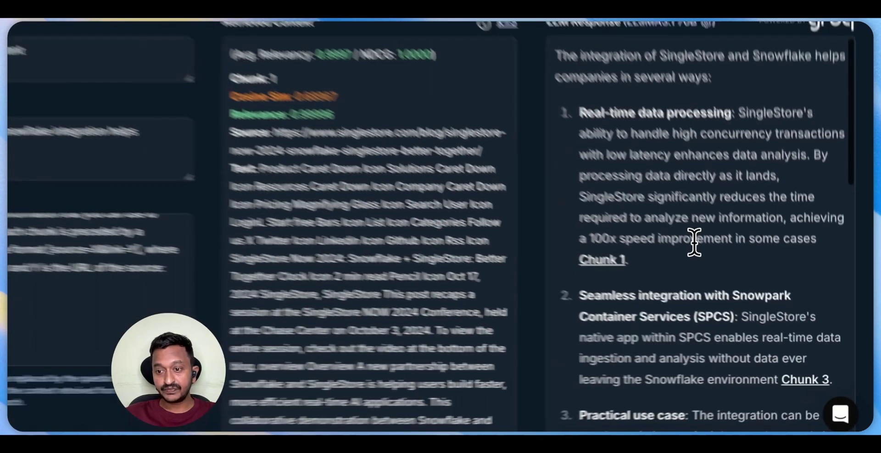
pyautogui.scroll(-2, 741, 282)
pyautogui.scroll(4, 743, 282)
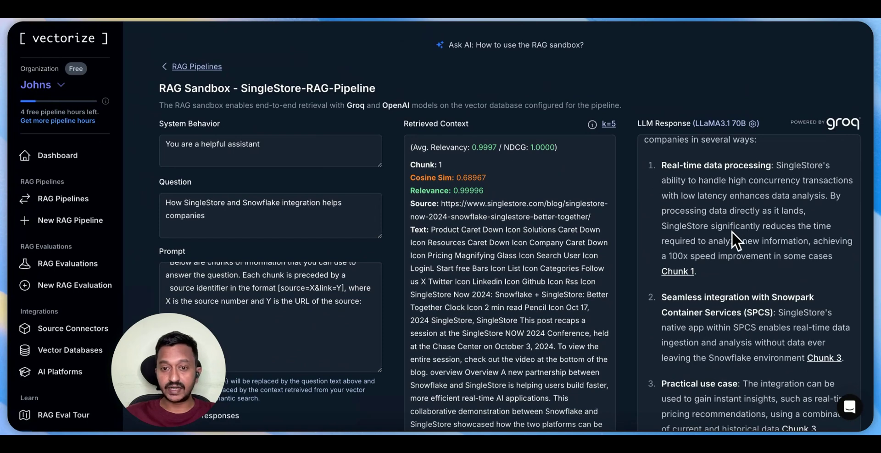
pyautogui.scroll(-2, 688, 281)
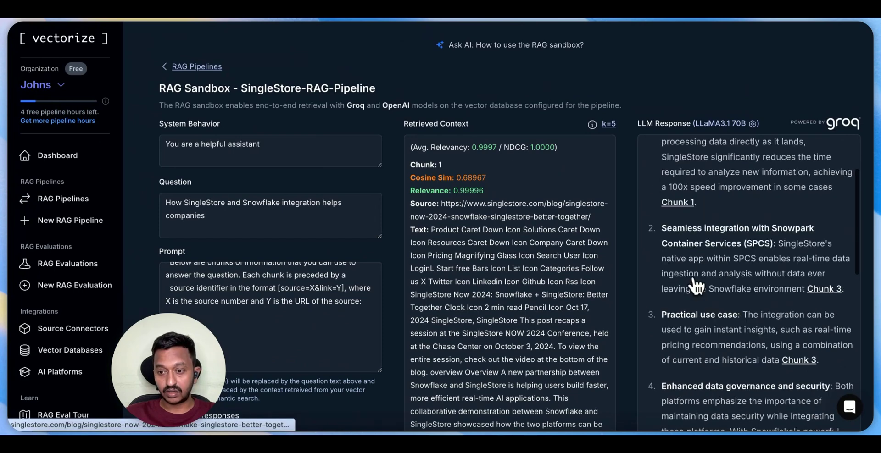
pyautogui.scroll(-2, 696, 286)
pyautogui.scroll(-3, 770, 316)
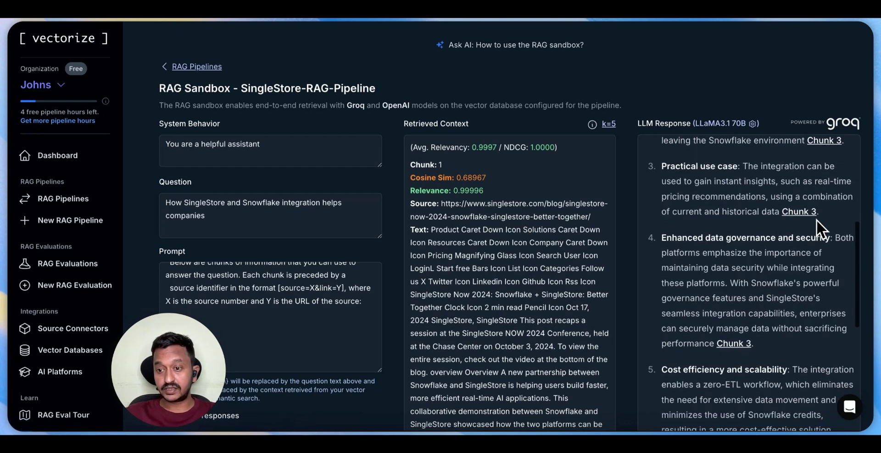
# - Examine the cosine similarity, relevance, source and text of chunks 2 and 3 in the retrieved context
pyautogui.scroll(-10, 578, 321)
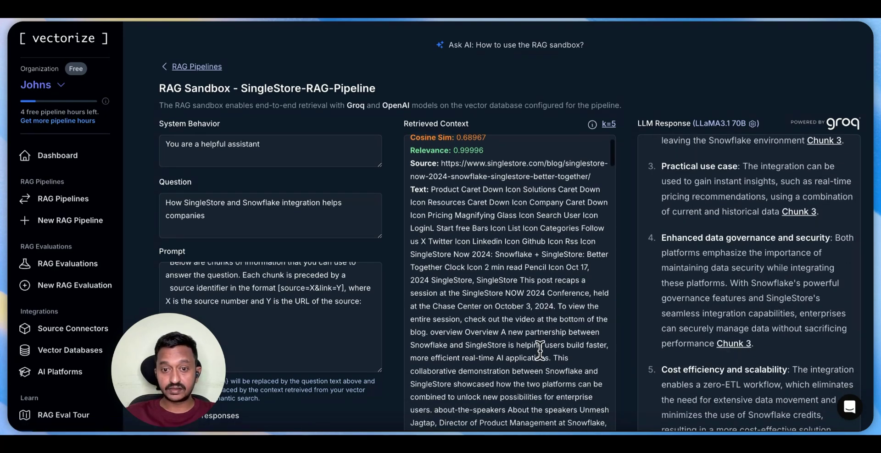
pyautogui.scroll(-7, 540, 351)
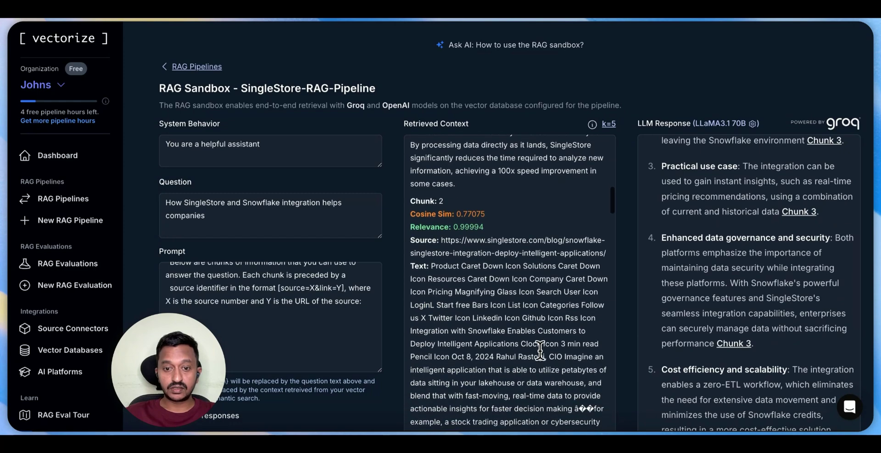
pyautogui.scroll(-10, 539, 351)
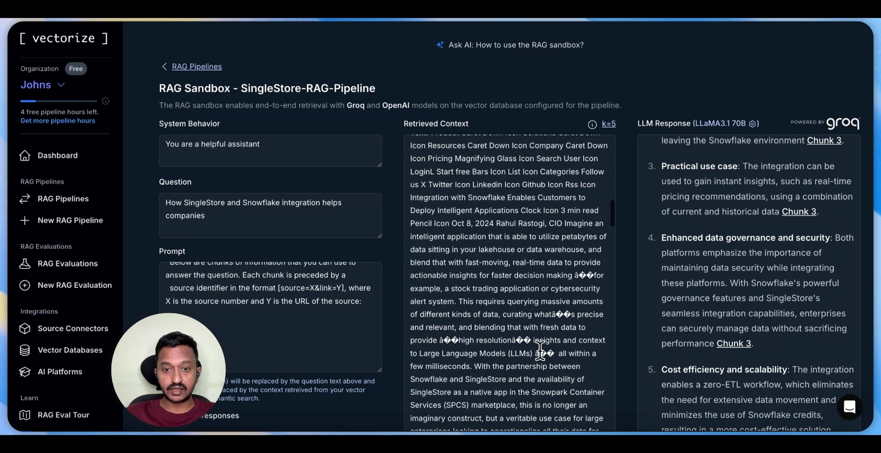
pyautogui.scroll(-3, 540, 351)
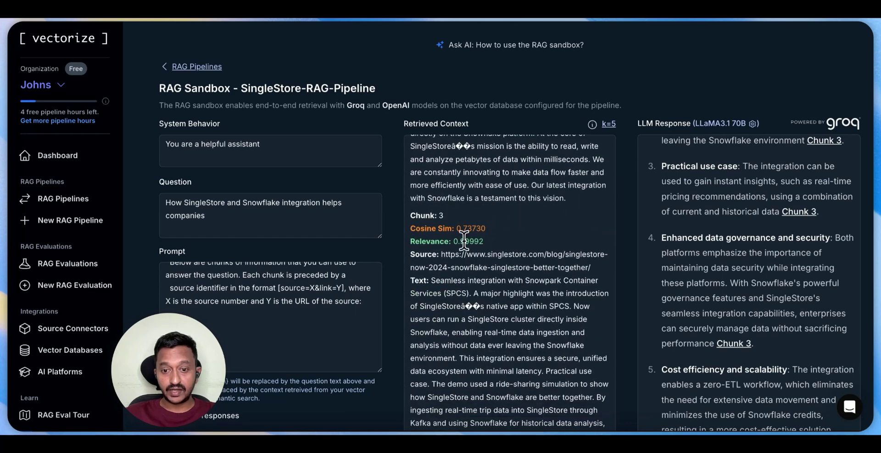
pyautogui.scroll(20, 507, 280)
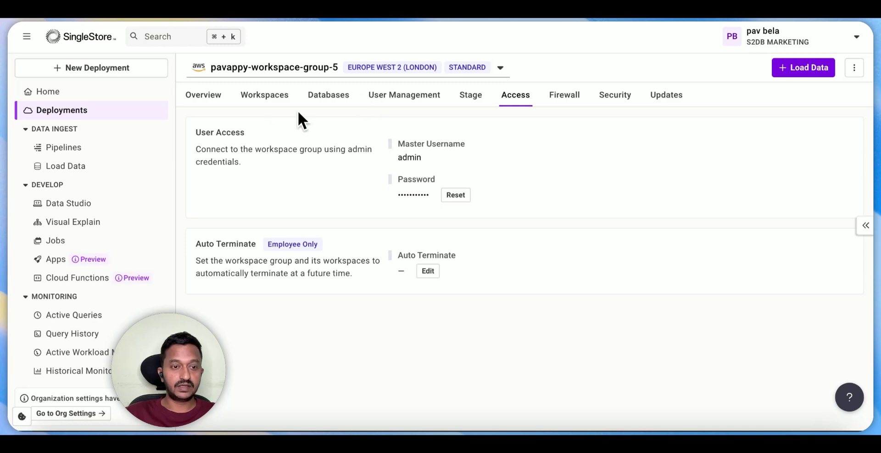
# - Switch to the SingleStore portal and open the pavtab table of the vectorize database in pavappy-workspace-group-5
pyautogui.click(327, 97)
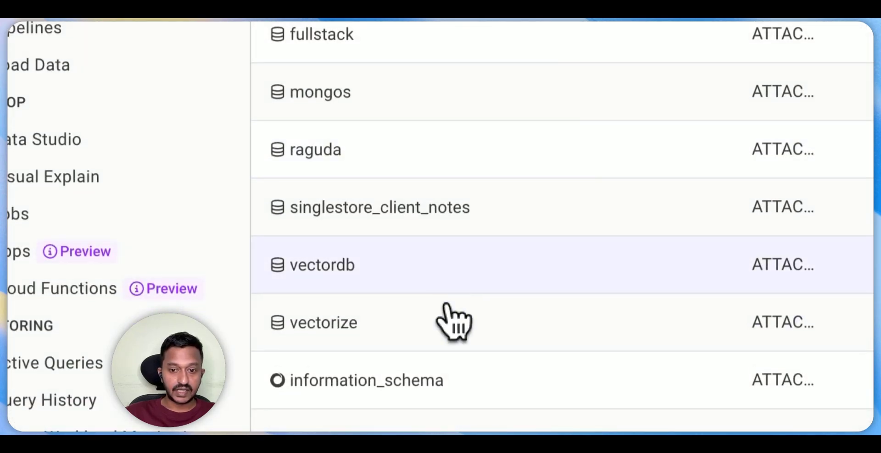
pyautogui.click(329, 331)
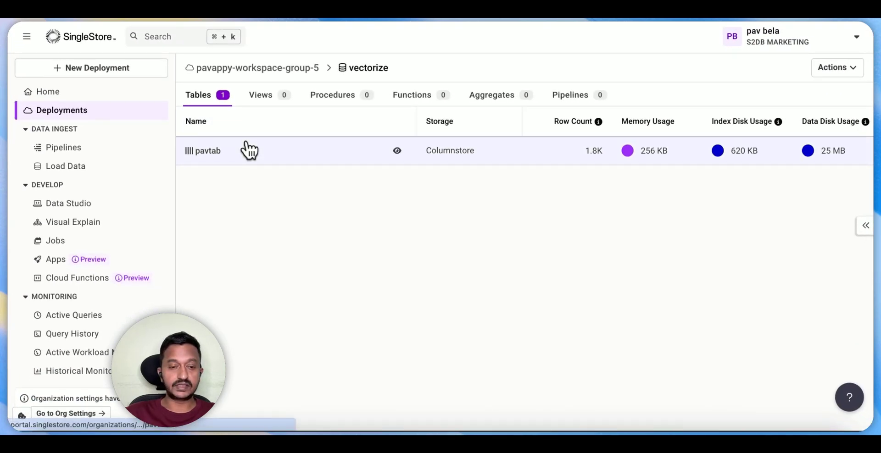
pyautogui.click(232, 157)
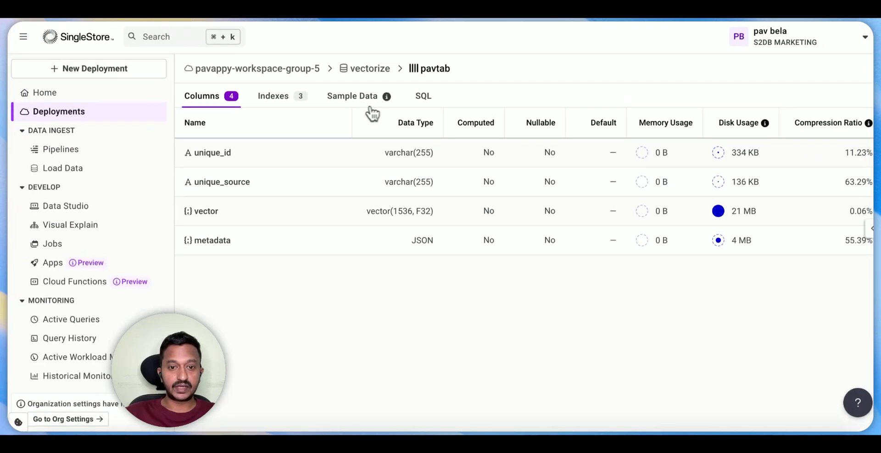
# - Display the sample data of the pavtab table and look through its stored vectors and chunk metadata
pyautogui.click(344, 97)
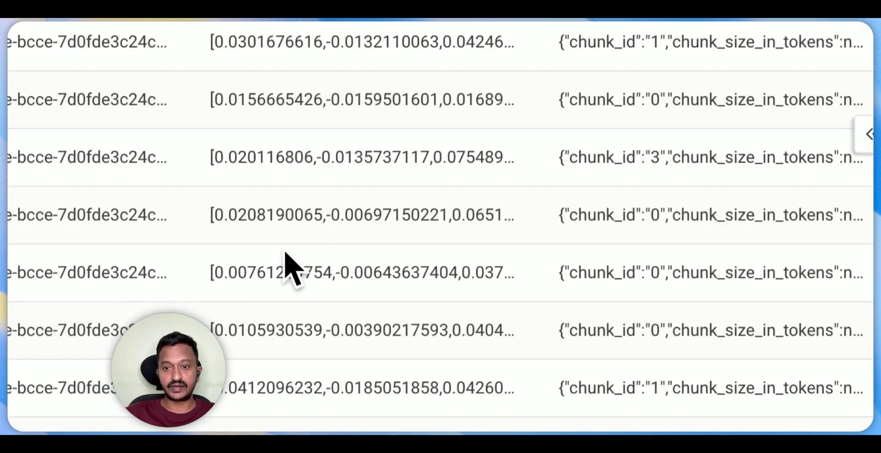
pyautogui.scroll(-10, 285, 256)
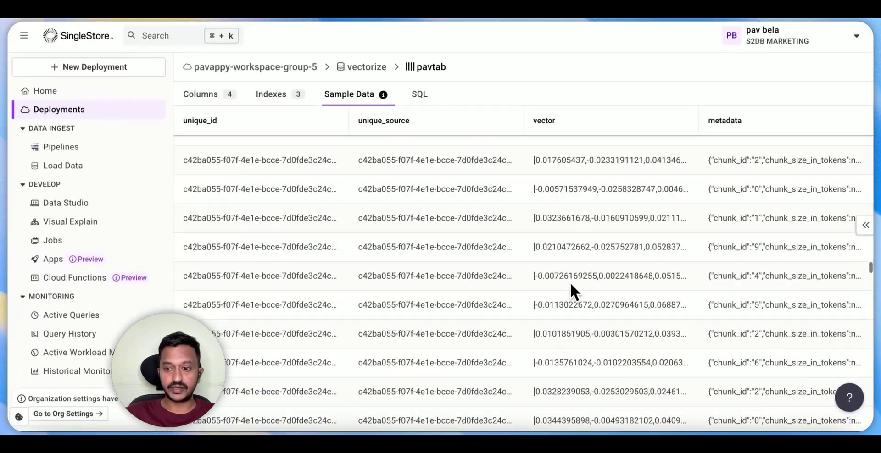
pyautogui.scroll(10, 570, 282)
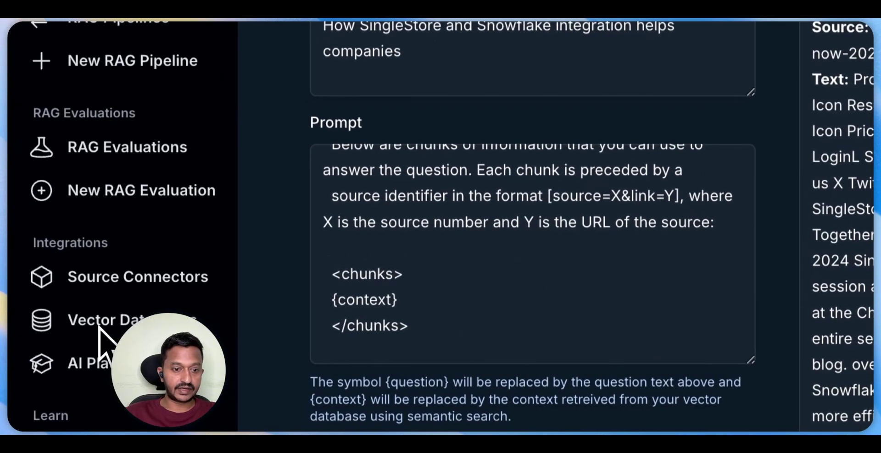
# - Switch back to Vectorize, open the configuration form for a new SingleStore vector database integration and review its required connection fields
pyautogui.click(91, 324)
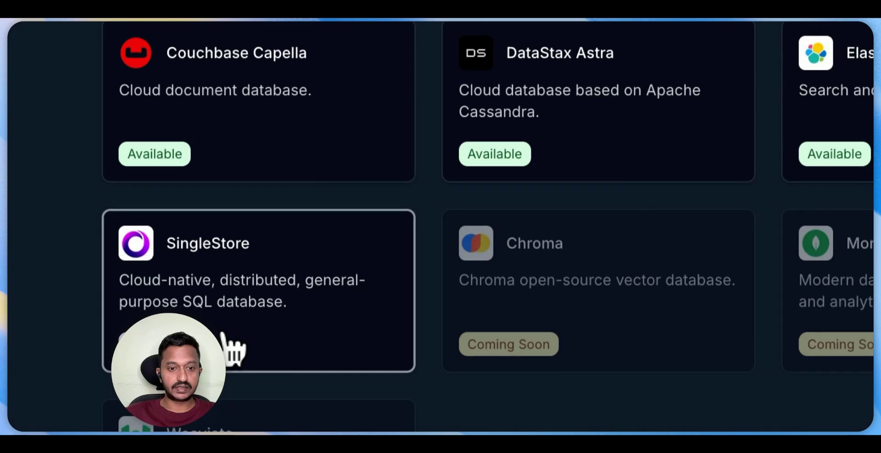
pyautogui.click(232, 353)
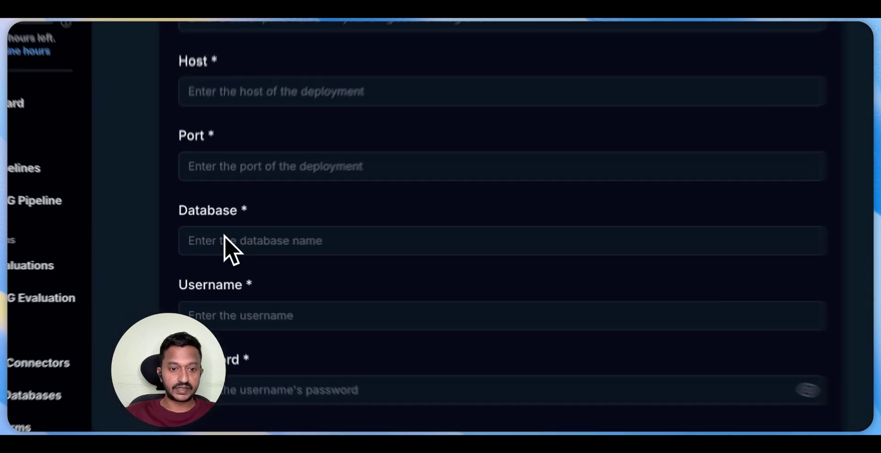
pyautogui.click(214, 311)
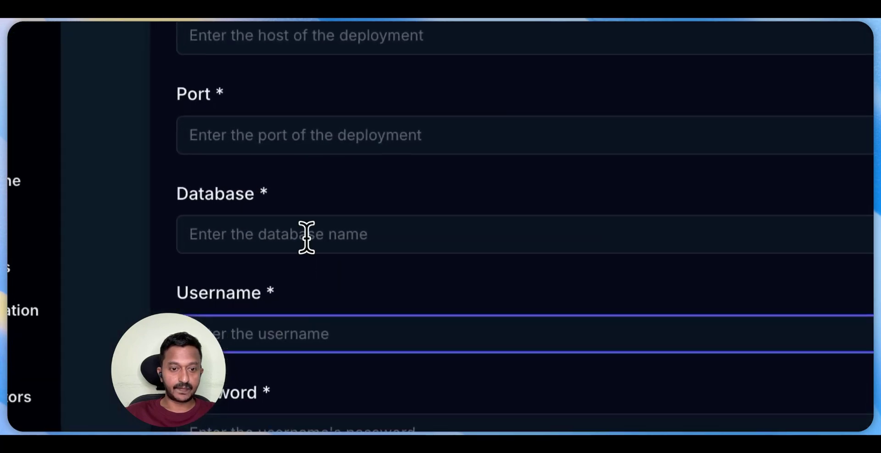
pyautogui.click(306, 237)
pyautogui.scroll(-2, 334, 324)
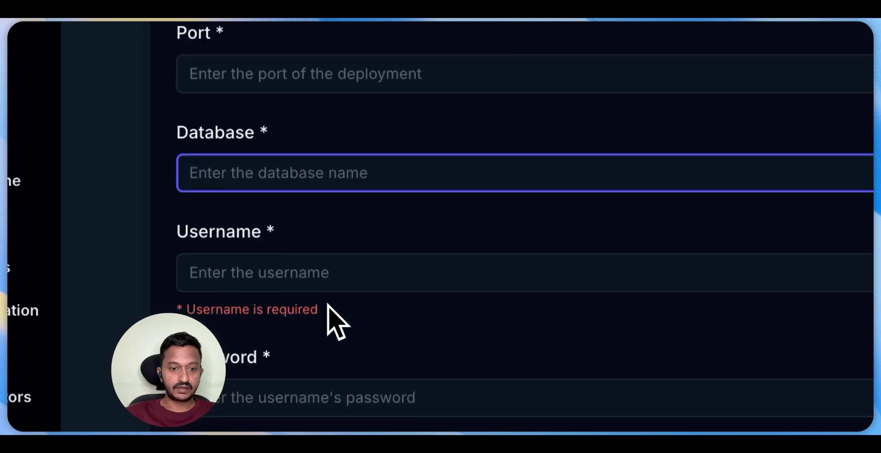
pyautogui.click(295, 265)
pyautogui.click(267, 290)
pyautogui.scroll(-3, 309, 334)
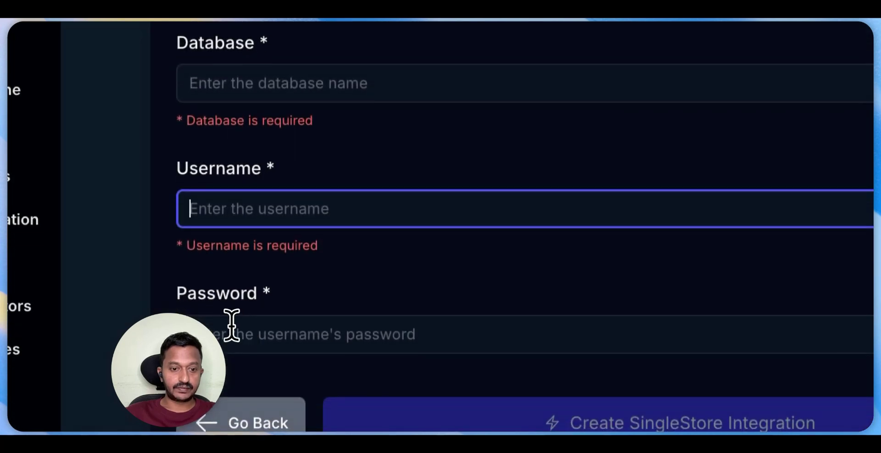
pyautogui.click(230, 328)
pyautogui.scroll(5, 454, 225)
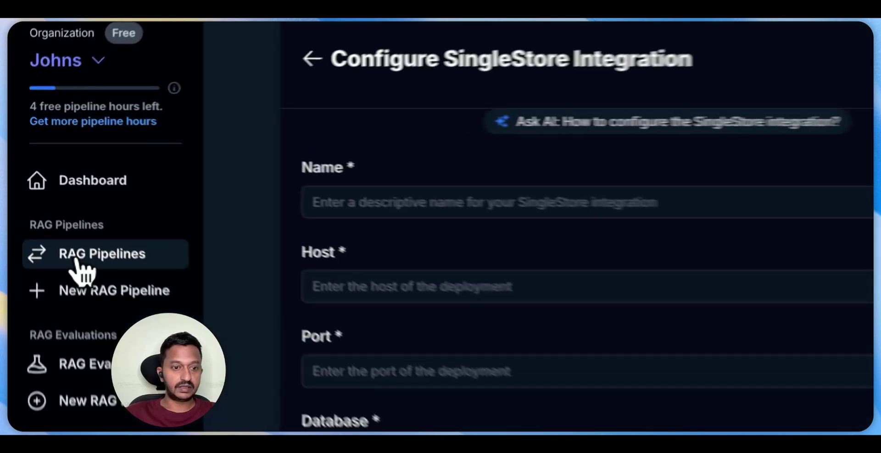
# - Leave the integration form and open the list of RAG pipelines
pyautogui.click(62, 197)
pyautogui.click(419, 116)
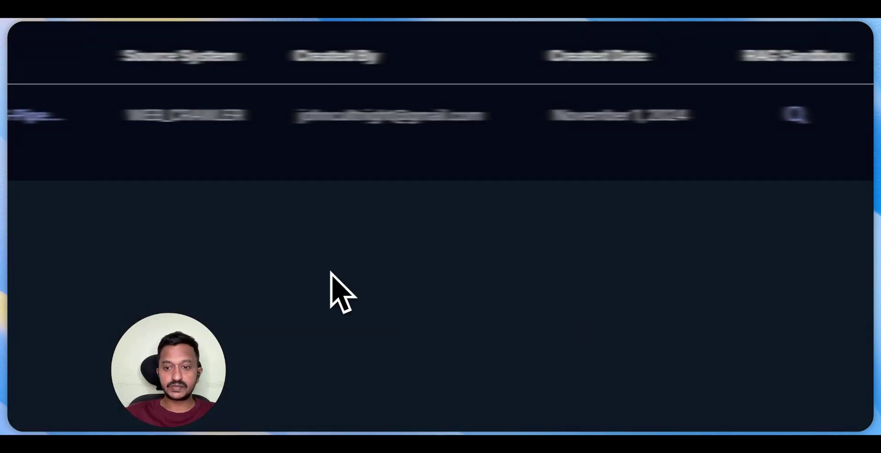